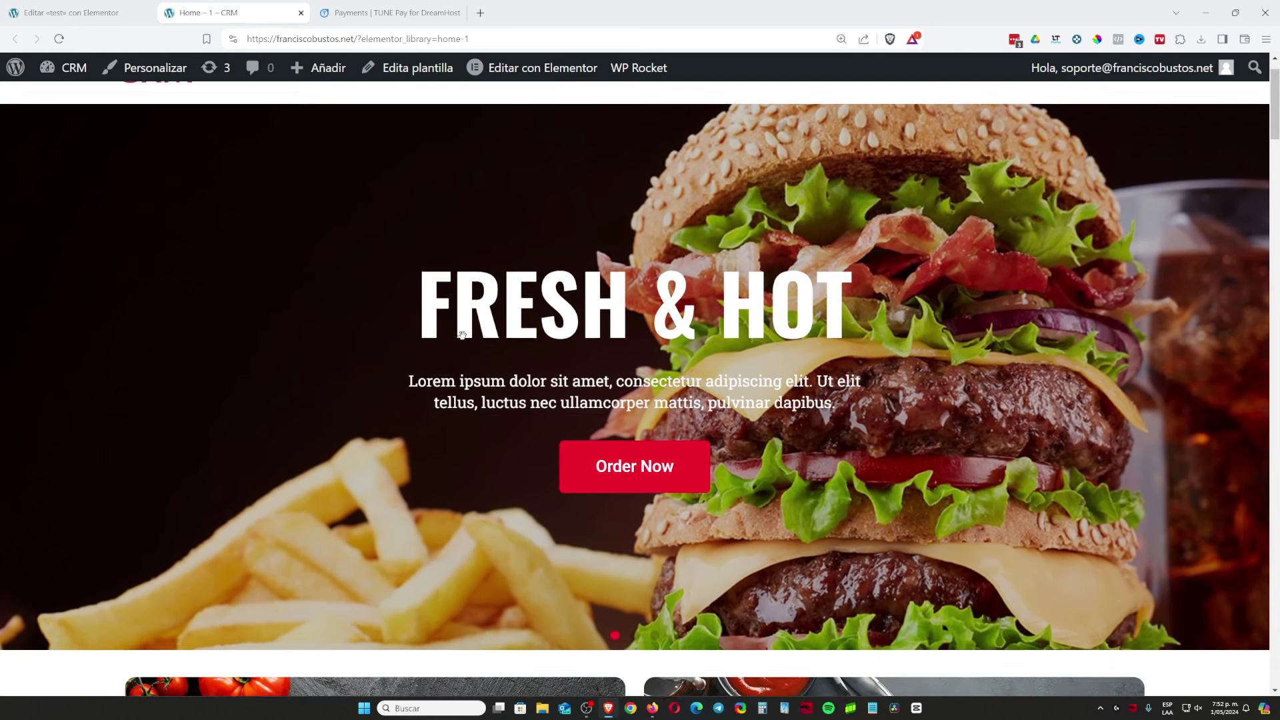
Step: Look through the Home – 1 template preview from the Fresh & Hot hero slider down to the 30 minutes delivery section
scroll(507, 314, "down", 1)
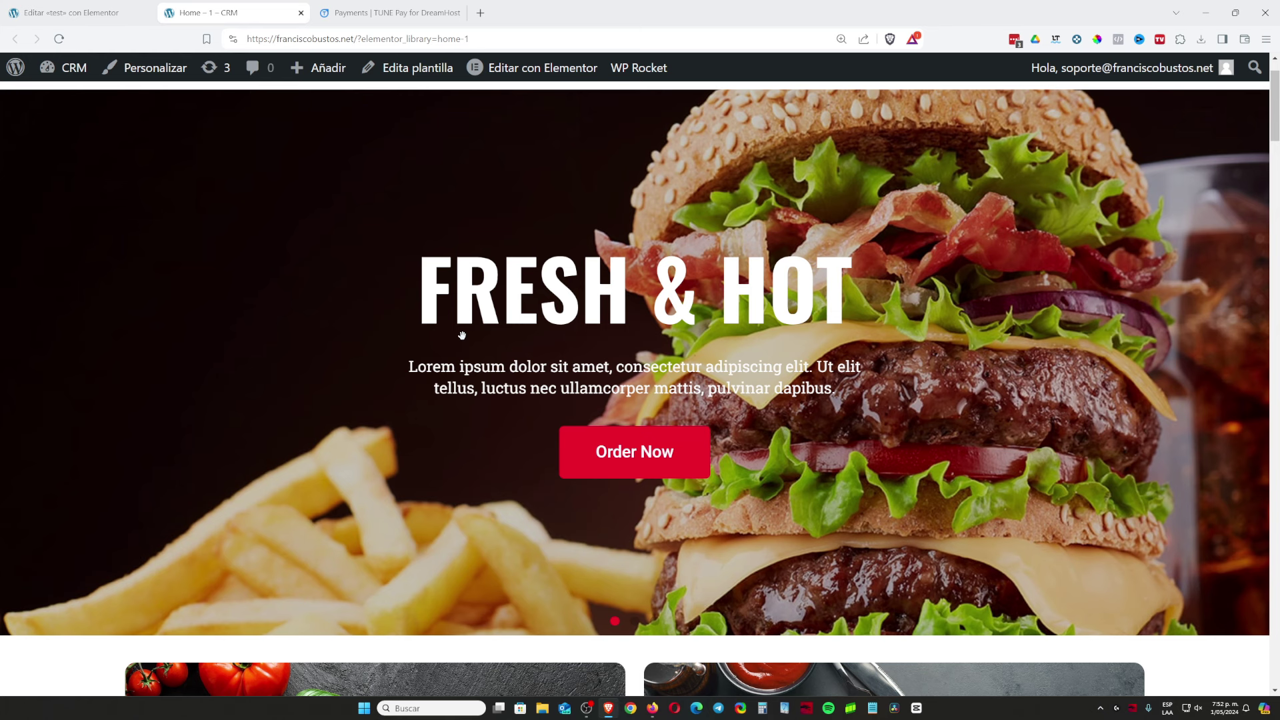
scroll(451, 320, "down", 8)
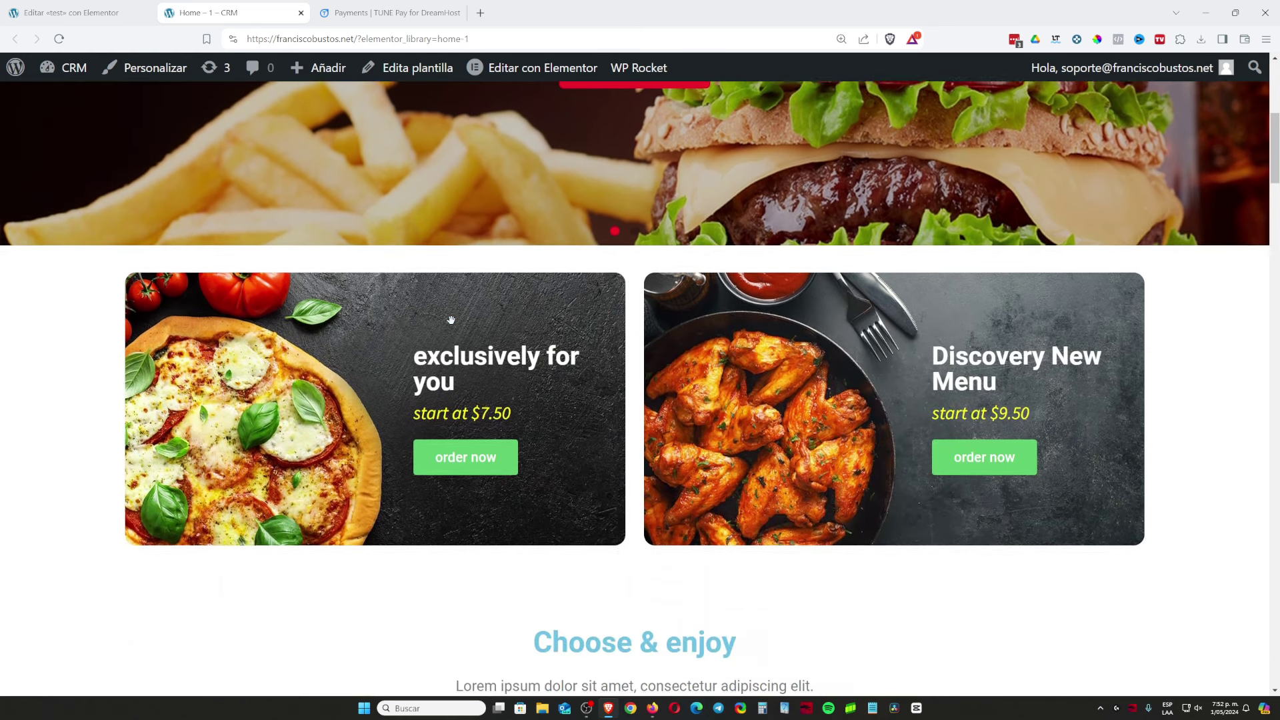
scroll(451, 321, "down", 20)
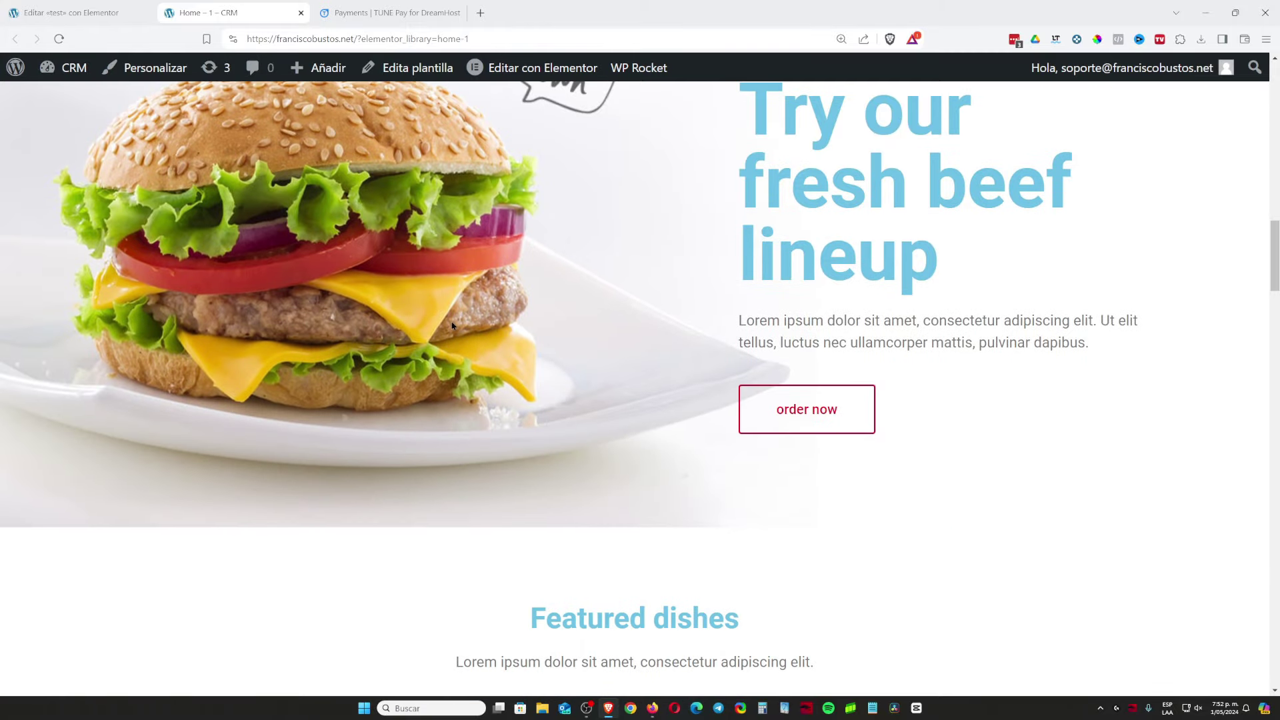
scroll(451, 325, "down", 20)
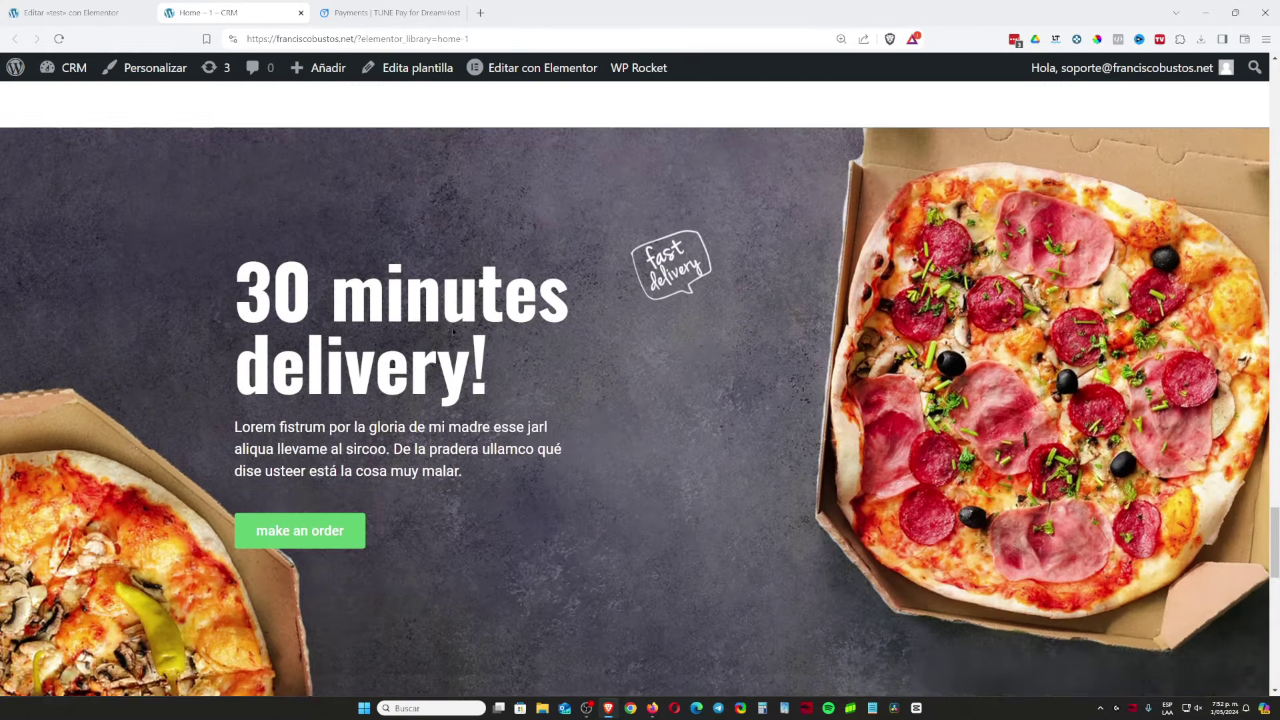
scroll(452, 326, "down", 8)
scroll(452, 327, "up", 6)
Step: Insert the saved section template "Home – 1" from the template library into the test page being edited
left_click(59, 7)
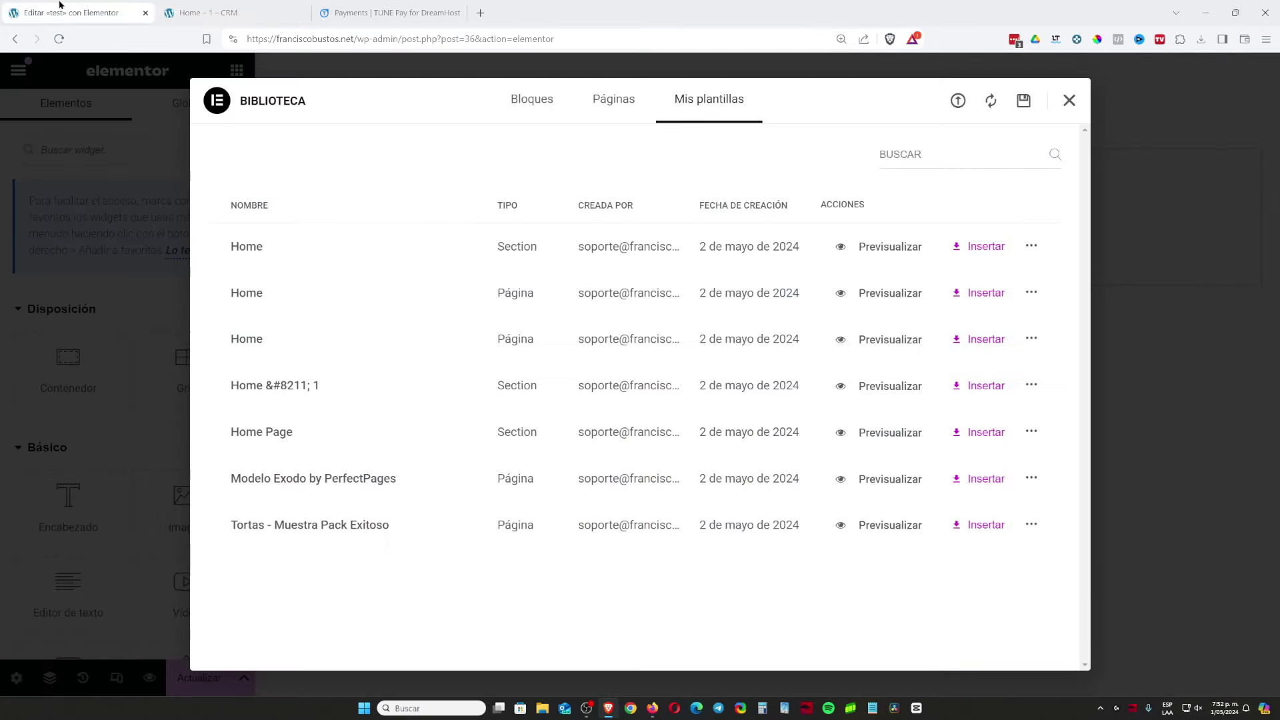
left_click(978, 393)
left_click(789, 425)
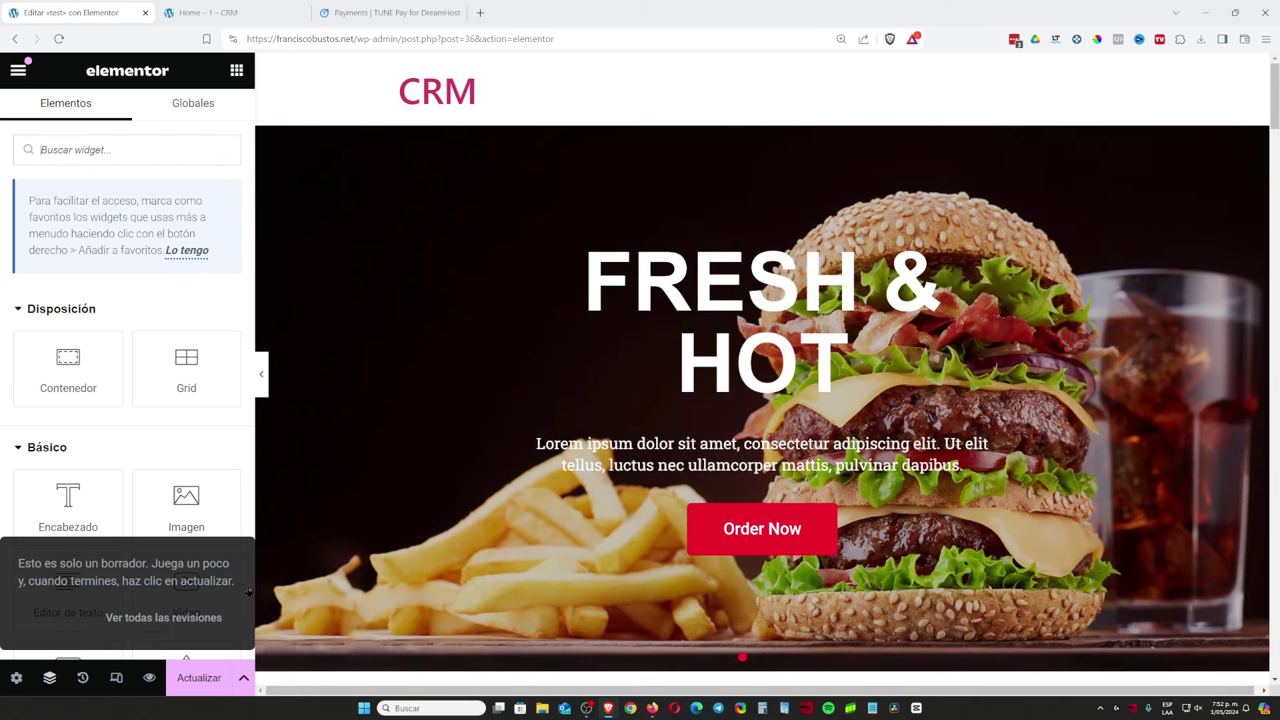
Step: Change the test page's structure from the default to the layout that omits the site header
left_click(16, 677)
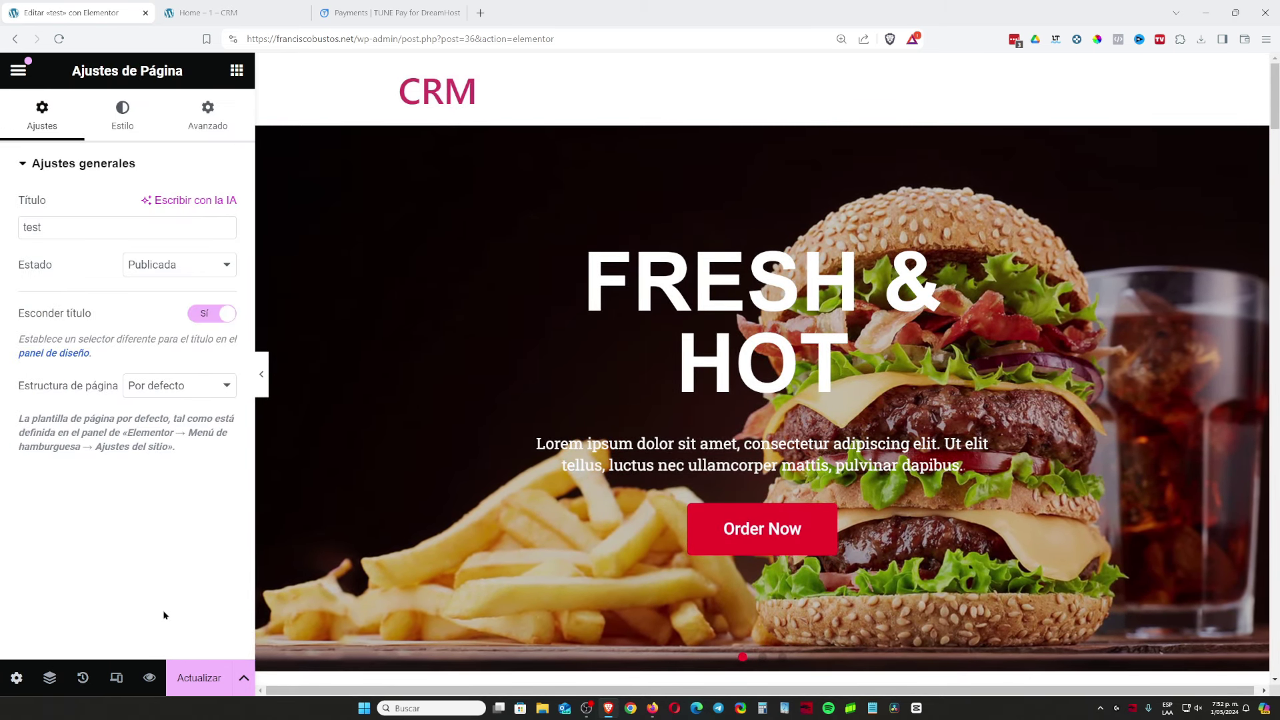
left_click(193, 393)
left_click(178, 419)
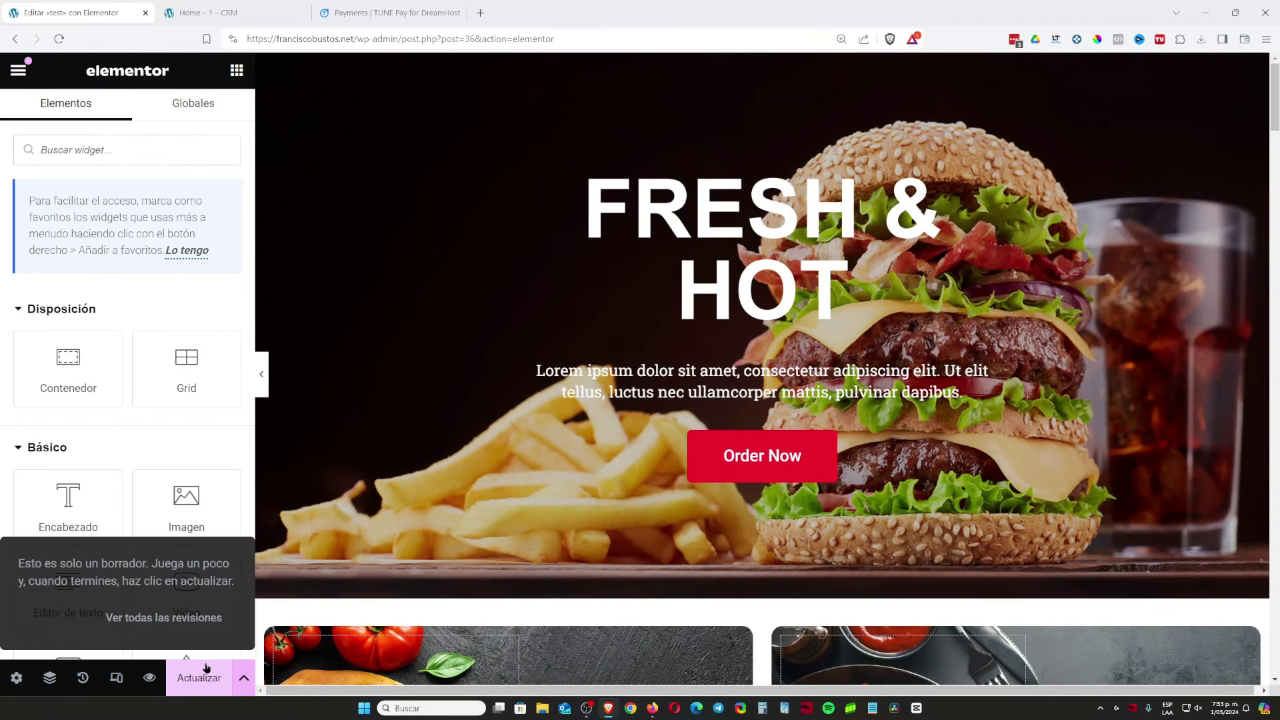
Step: Dismiss the image optimizer notice in the hero slider's Fresh & Hot slide and review the slide's background settings
left_click(1179, 138)
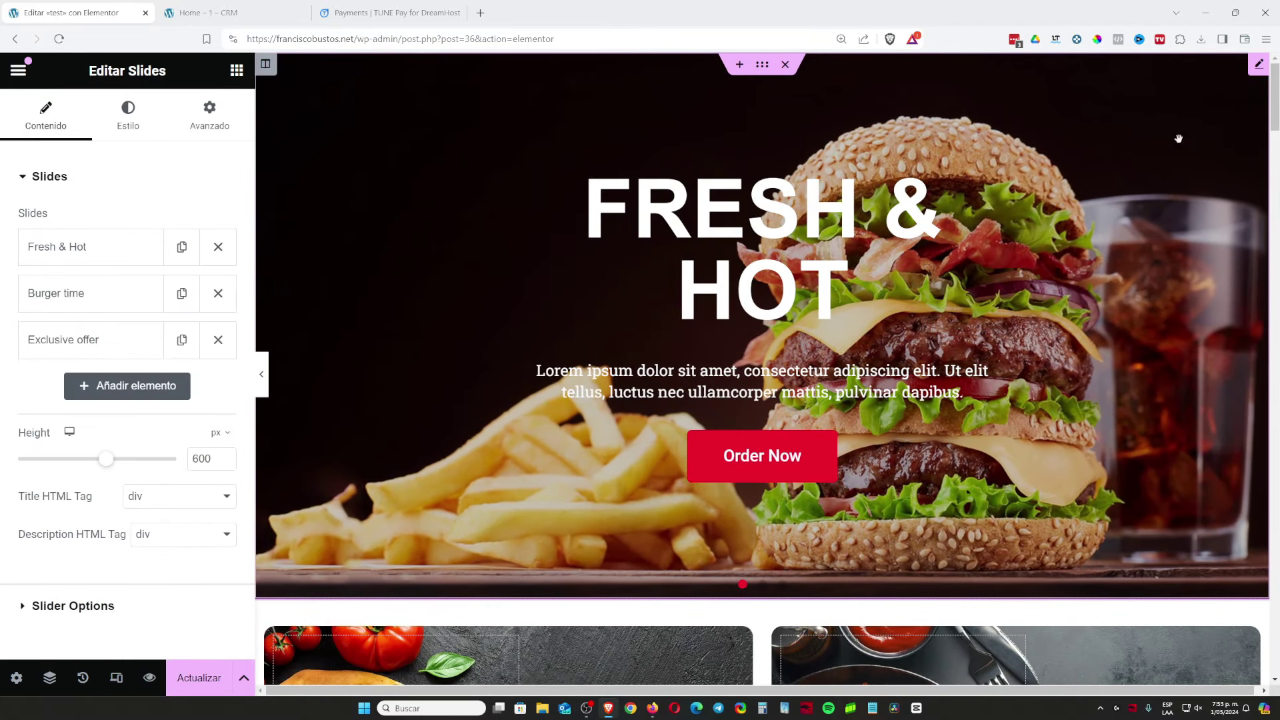
left_click(110, 252)
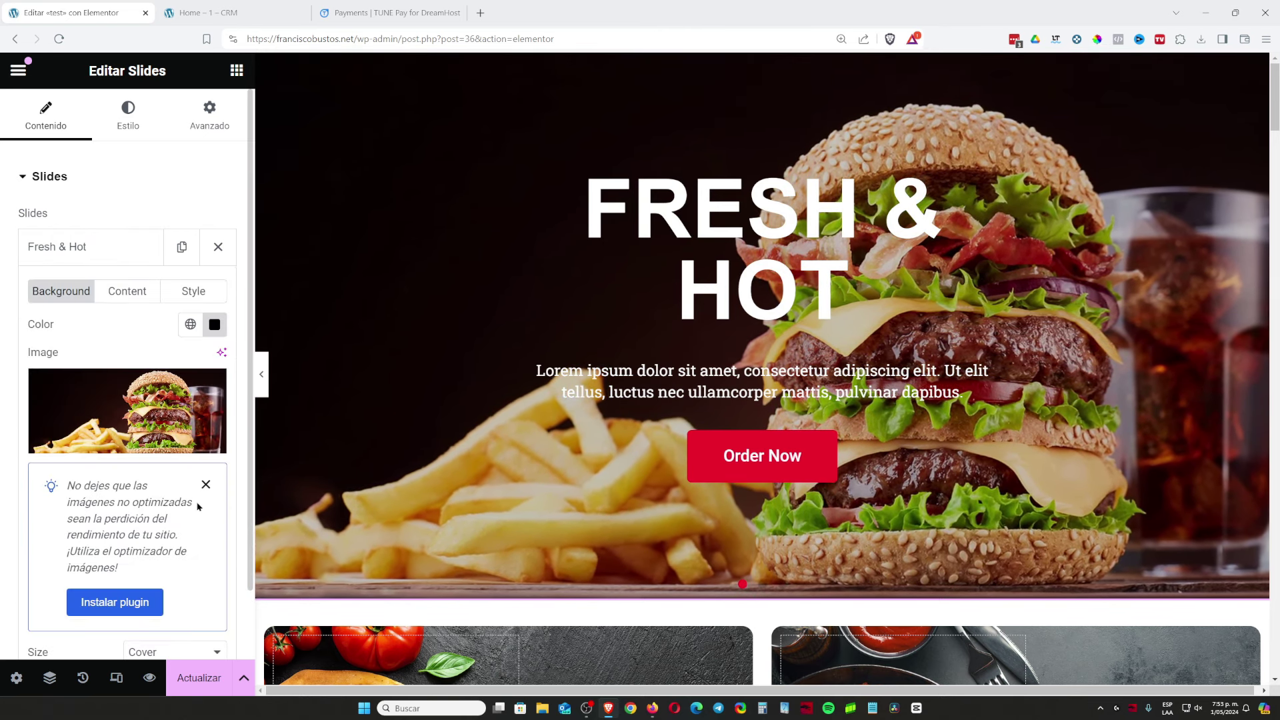
left_click(206, 484)
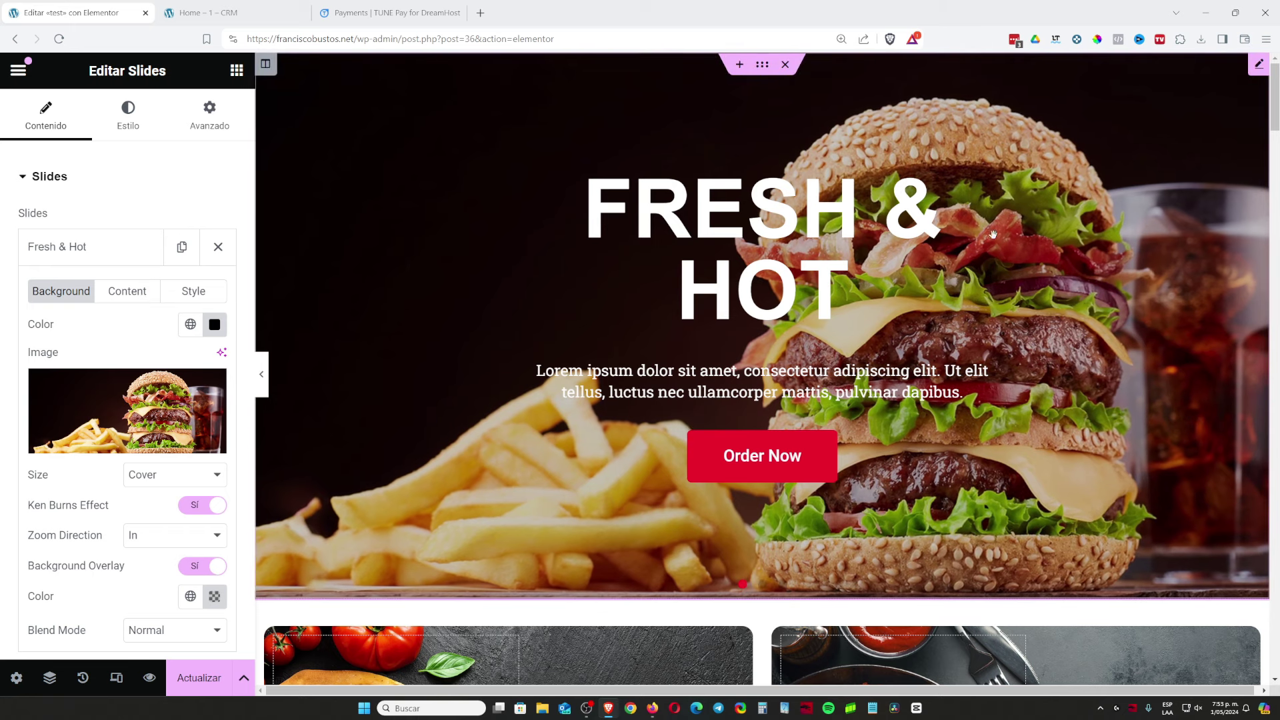
left_click(94, 250)
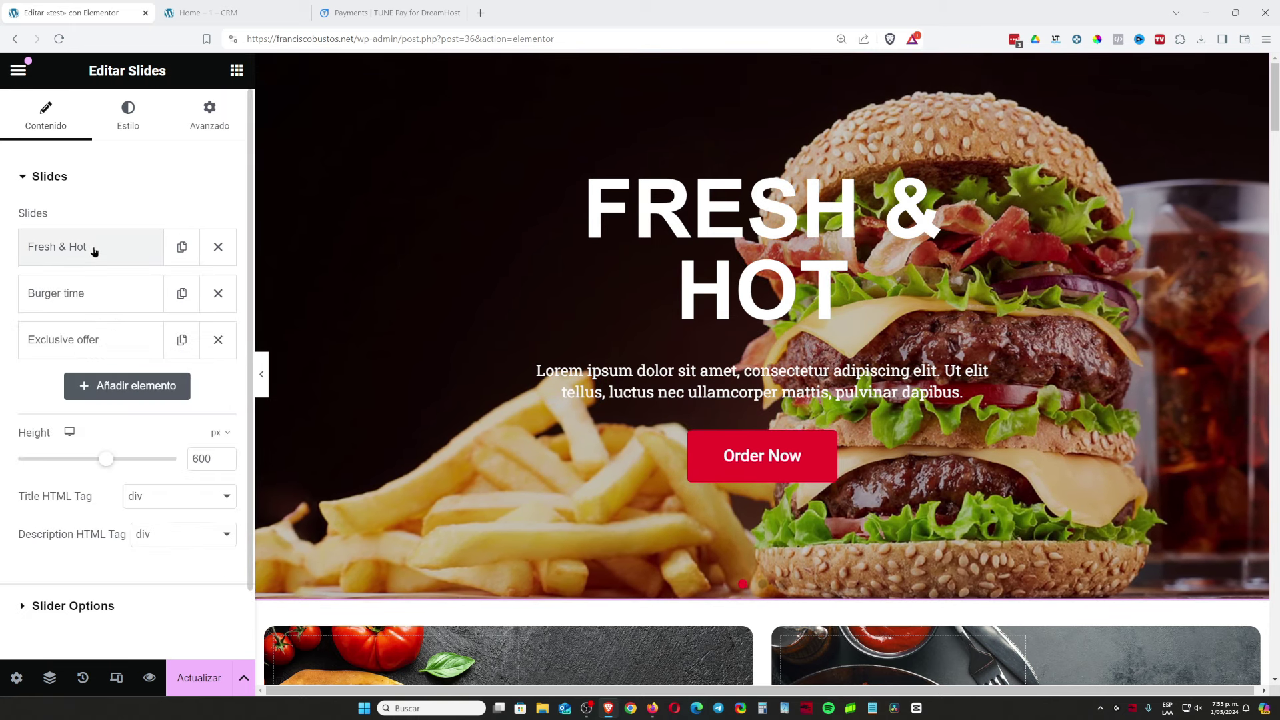
left_click(94, 250)
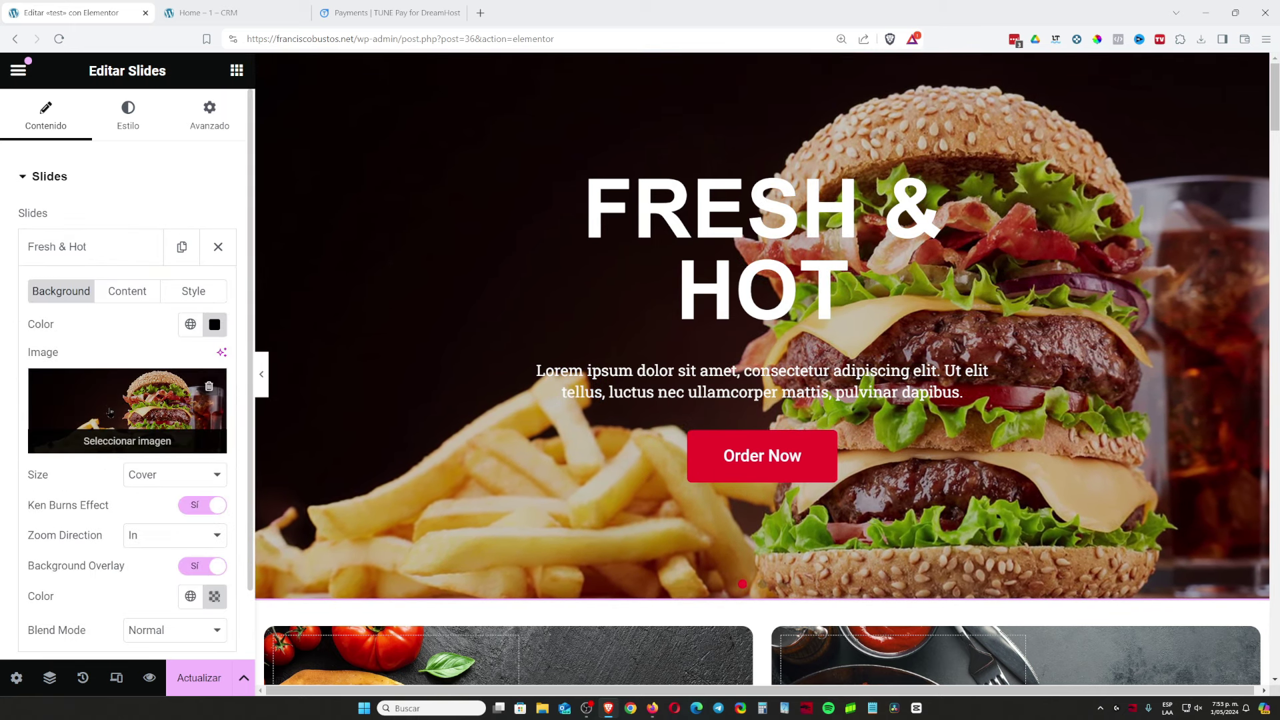
scroll(110, 412, "down", 2)
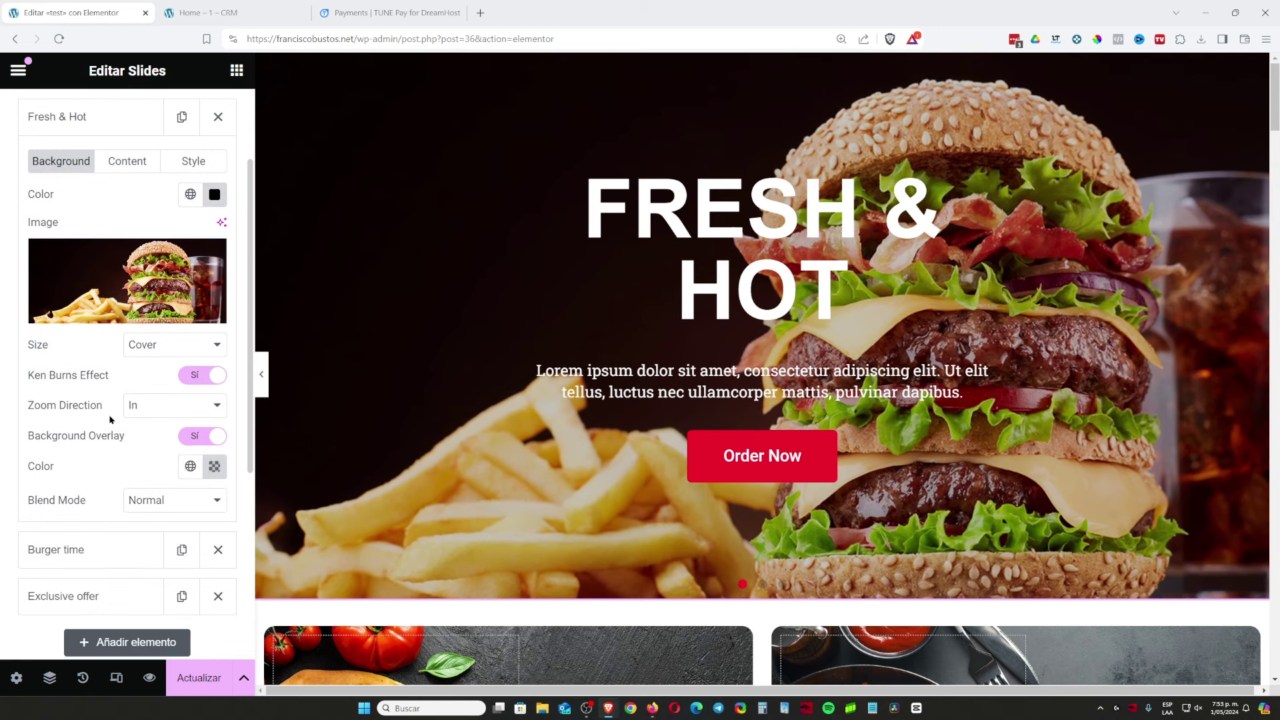
scroll(110, 418, "down", 1)
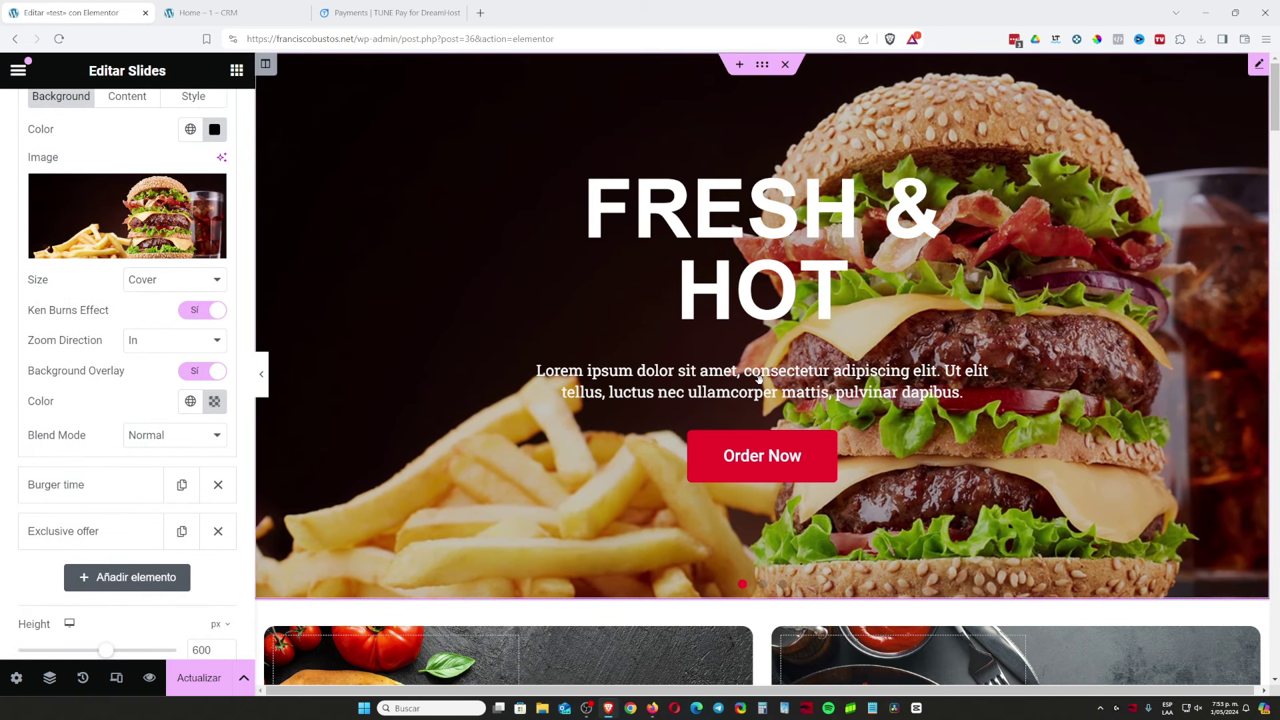
Step: Move the order now button out of the pizza card to directly below the card
scroll(759, 379, "down", 5)
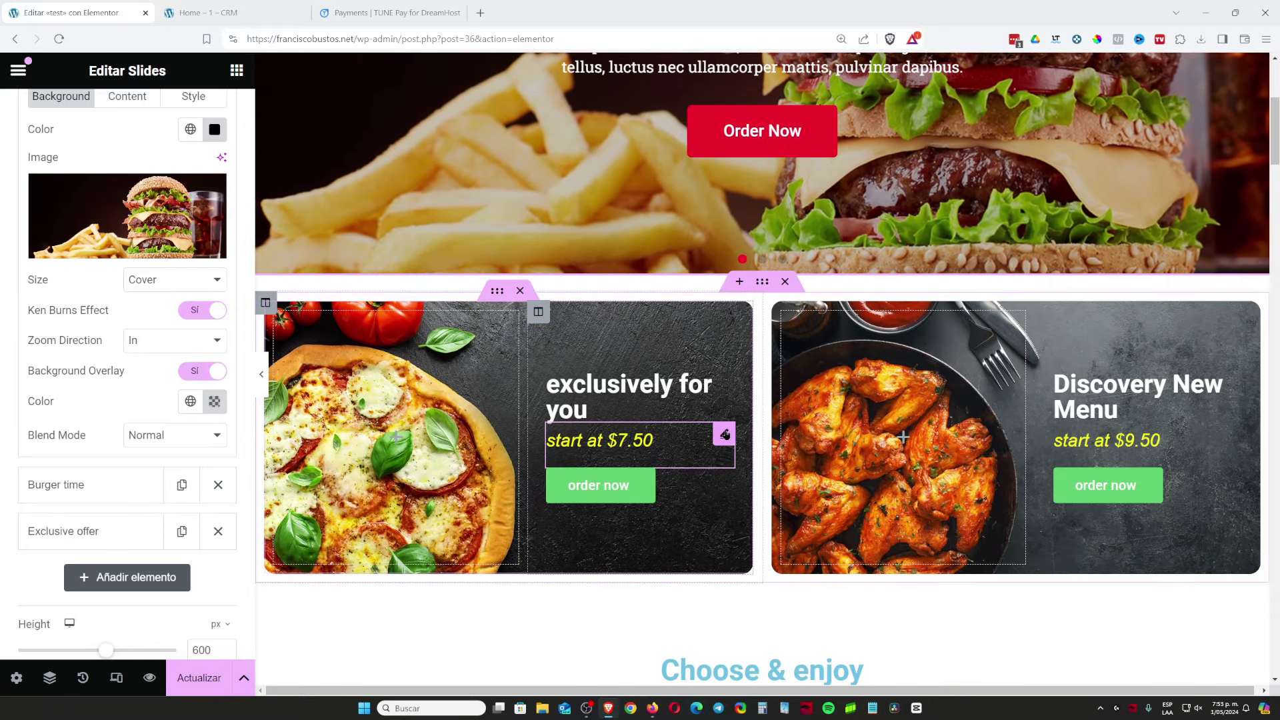
left_click(725, 434)
mouse_move(711, 485)
left_mouse_down()
mouse_move(720, 490)
mouse_move(710, 485)
left_mouse_up()
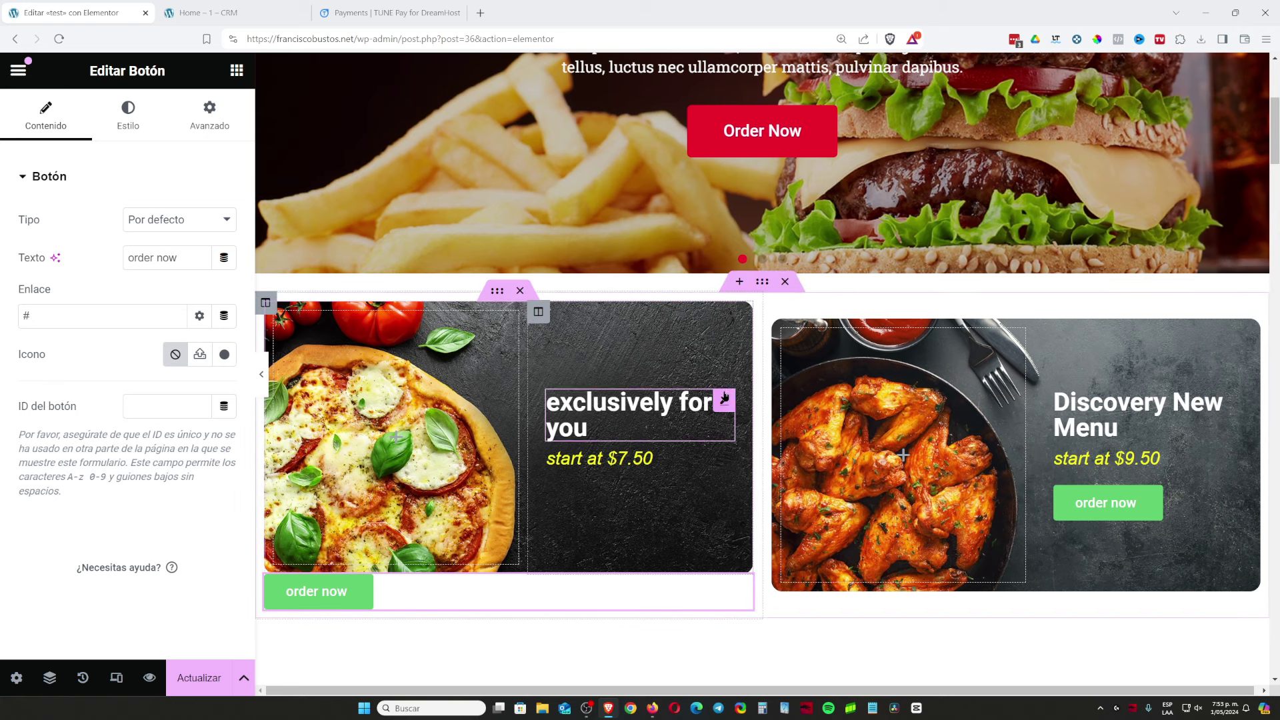
Step: Change the pizza card's "exclusively for you" heading text to "Pizza español", keeping the trailing italic tags
left_click(725, 398)
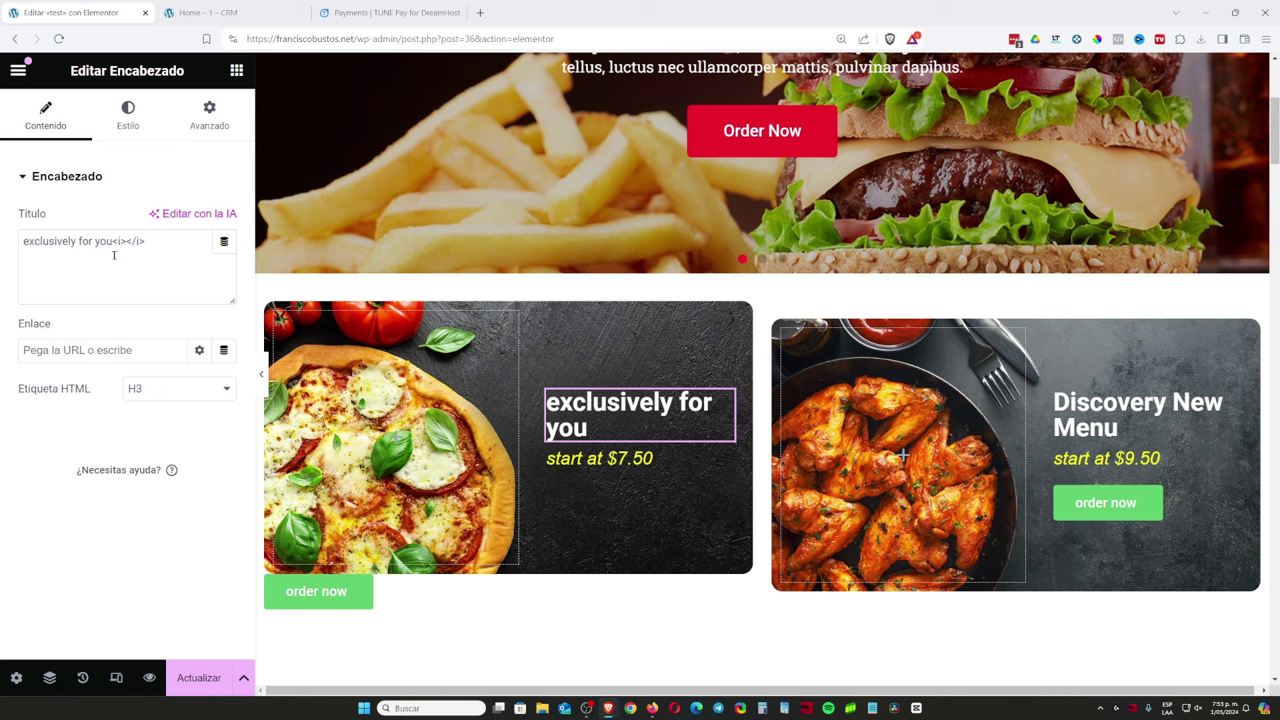
left_click_drag(113, 244, 2, 239)
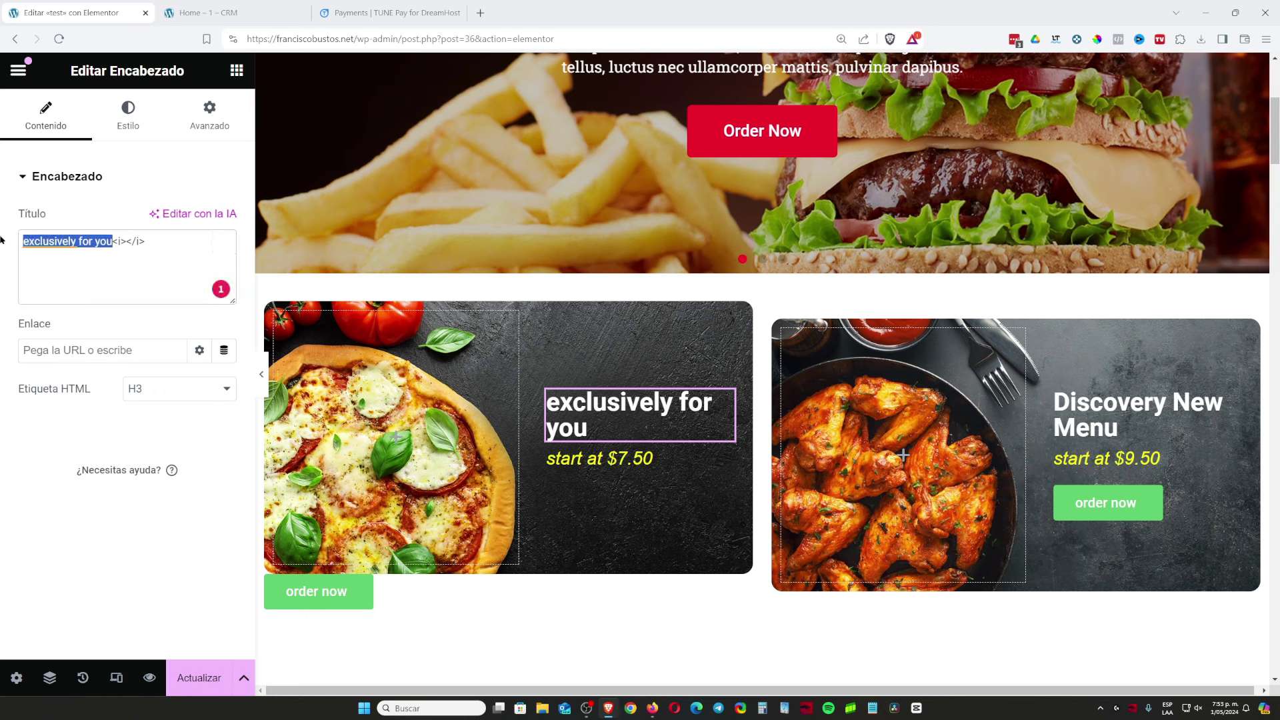
type("Pizaa")
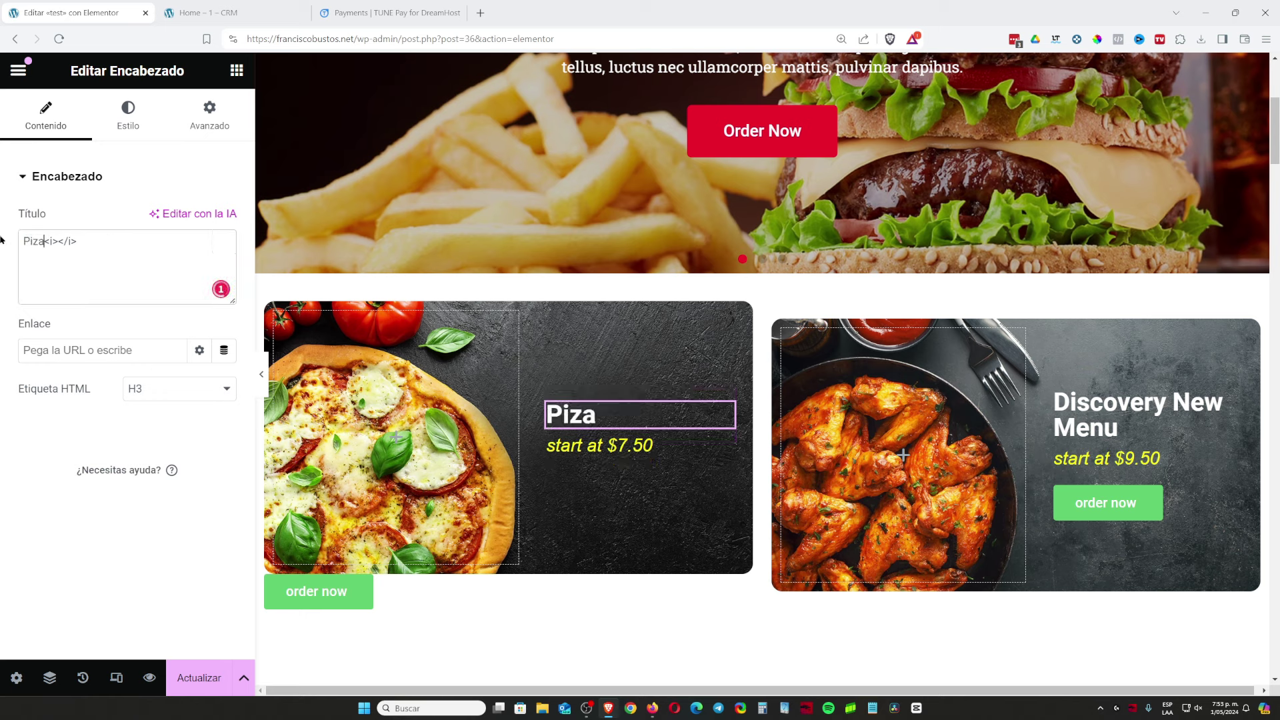
key("BackSpace")
key("BackSpace")
type("za")
type("  espa")
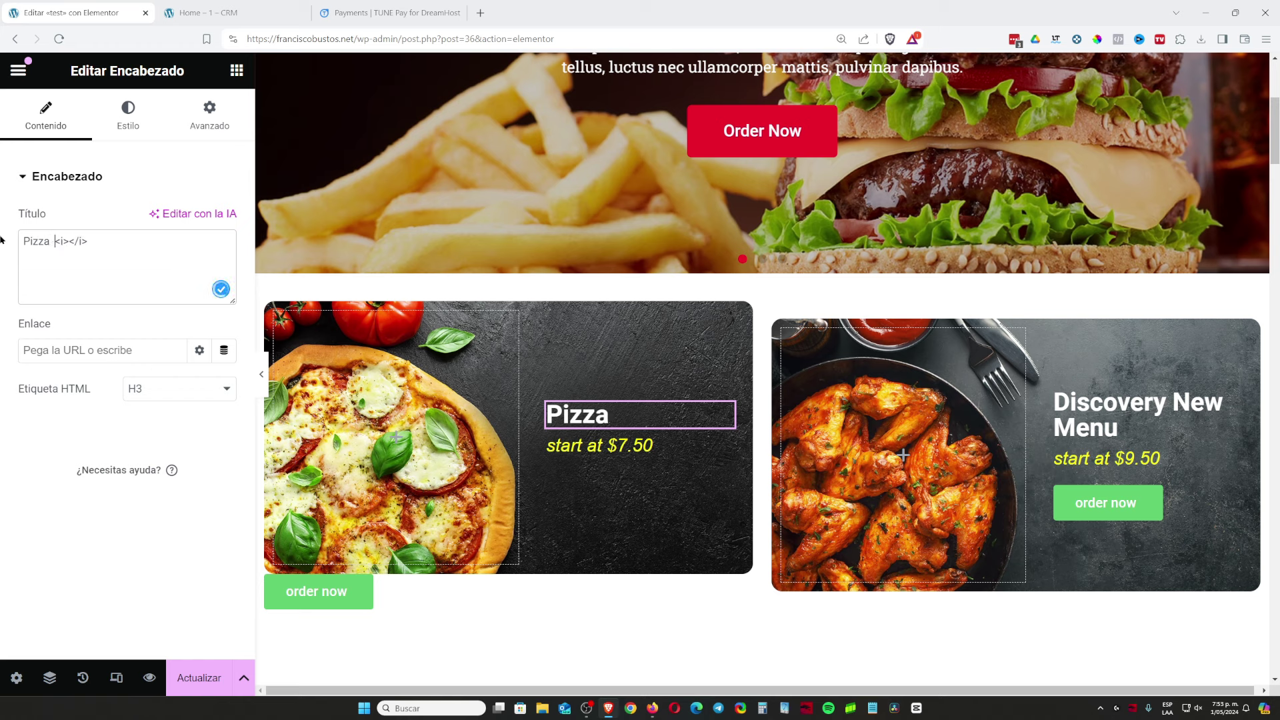
type("ñol")
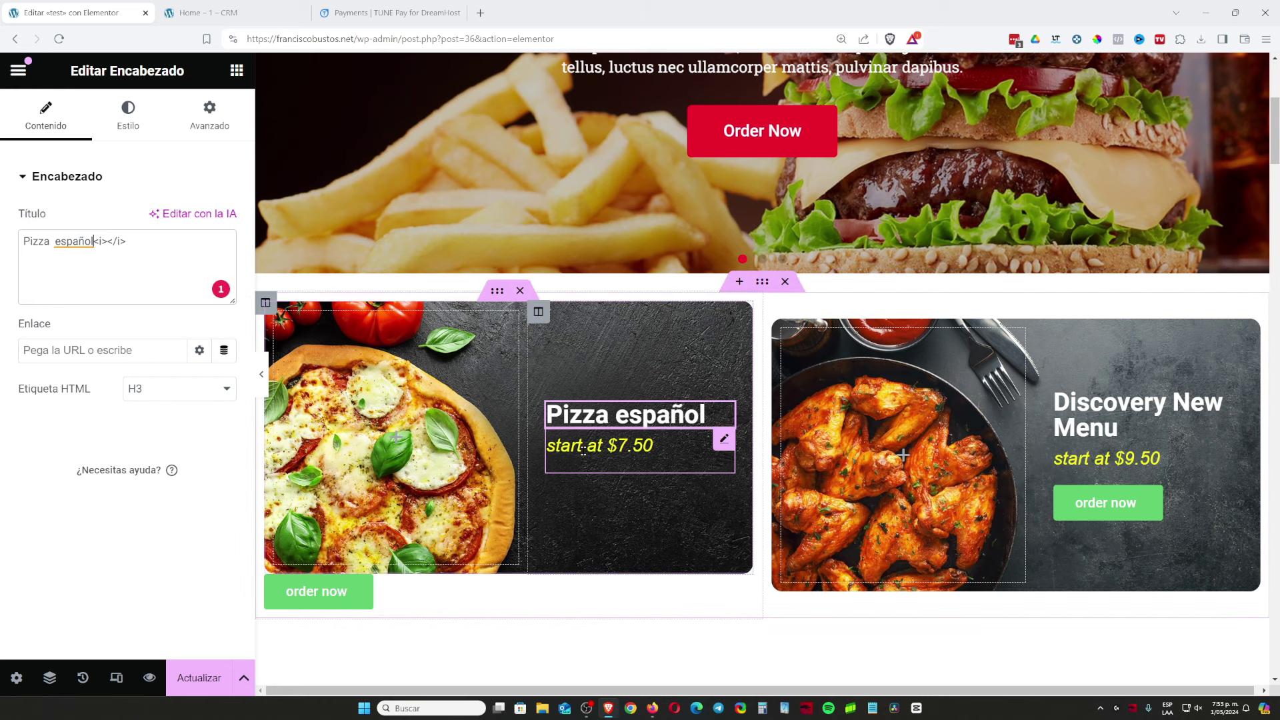
Step: Replace the price line under the pizza card's heading with "Precio $5"
left_click(718, 461)
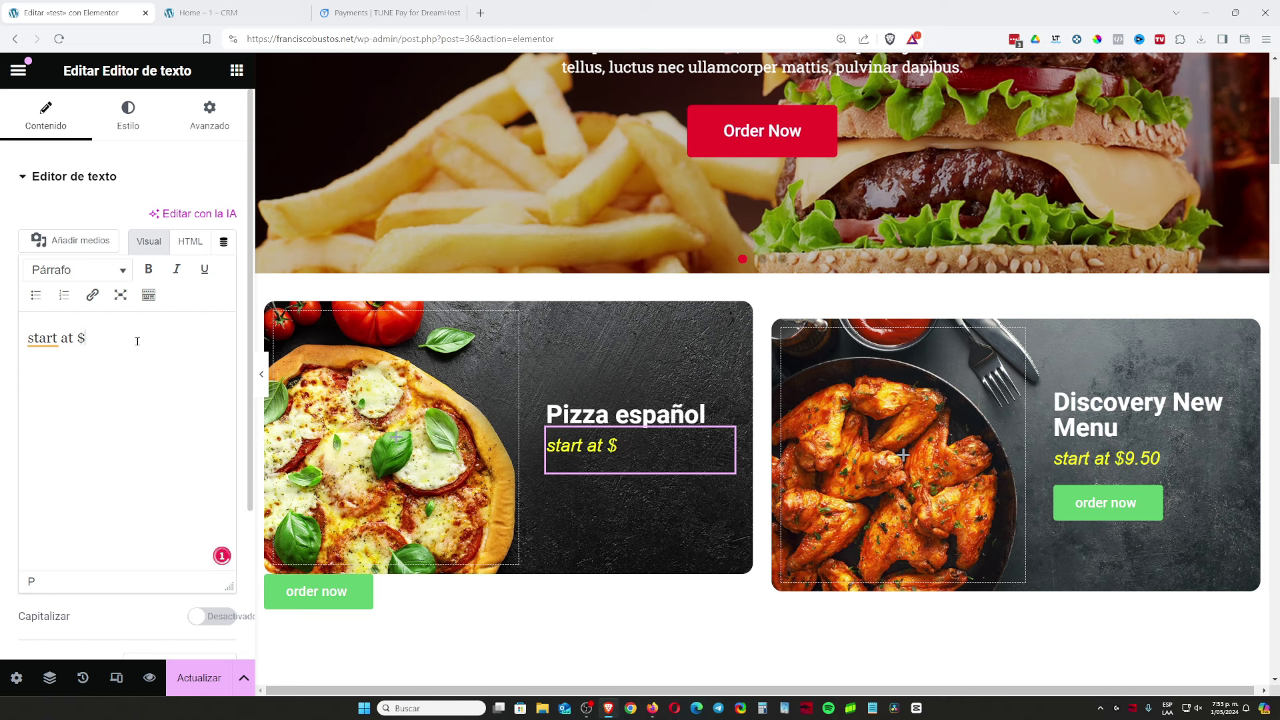
type("50")
left_click_drag(73, 338, 25, 341)
type("Precio $5")
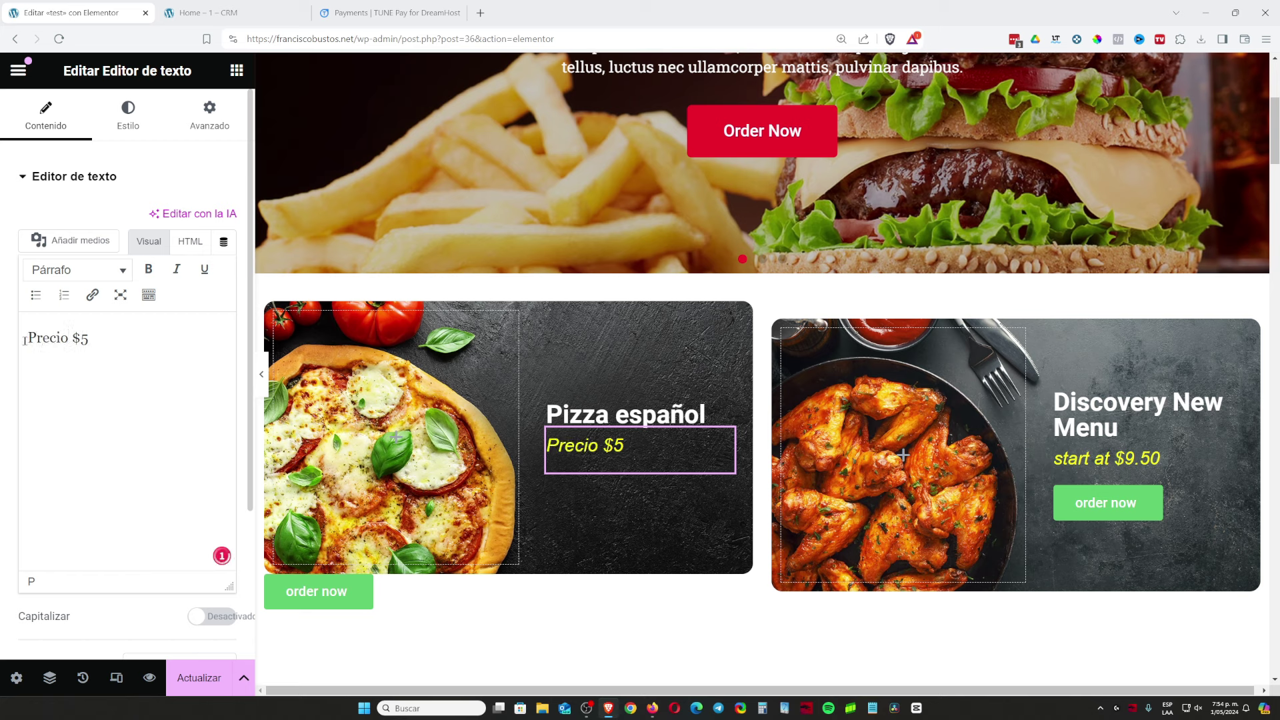
Step: Set the title of the Burgers image box in the Choose & enjoy section to "Hamburgu"
scroll(728, 205, "up", 5)
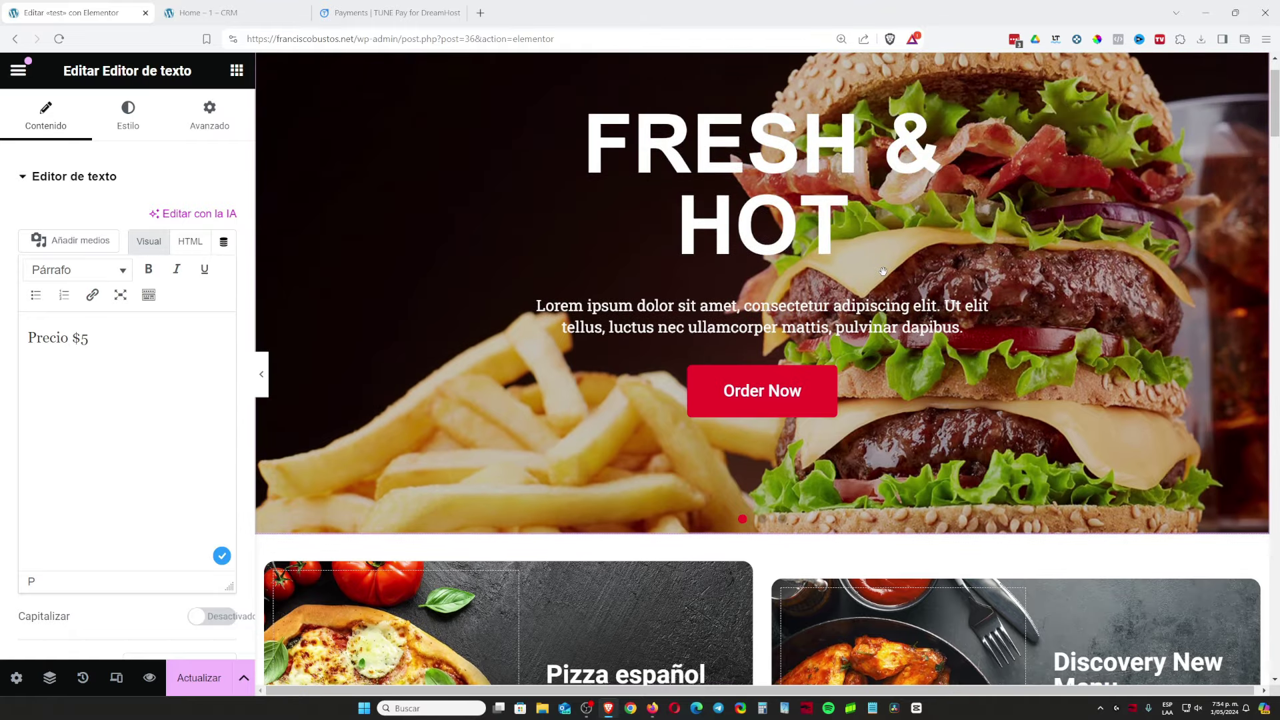
scroll(937, 395, "down", 6)
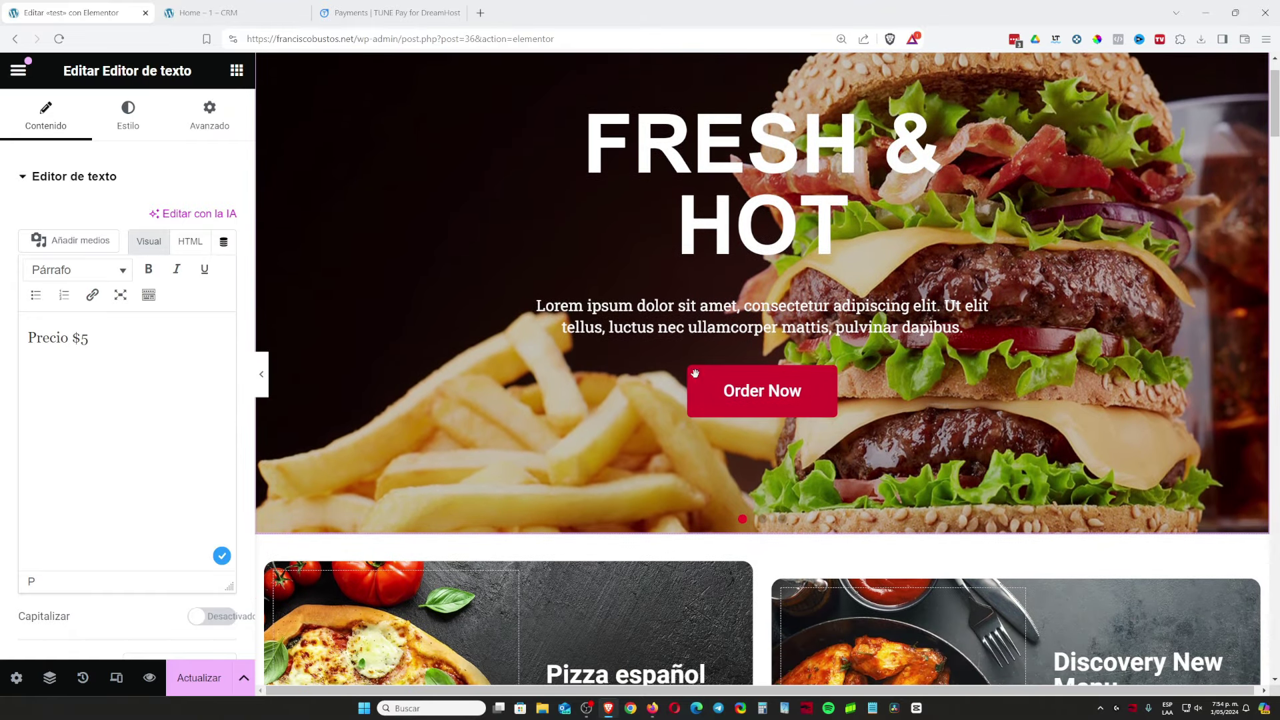
scroll(924, 438, "down", 5)
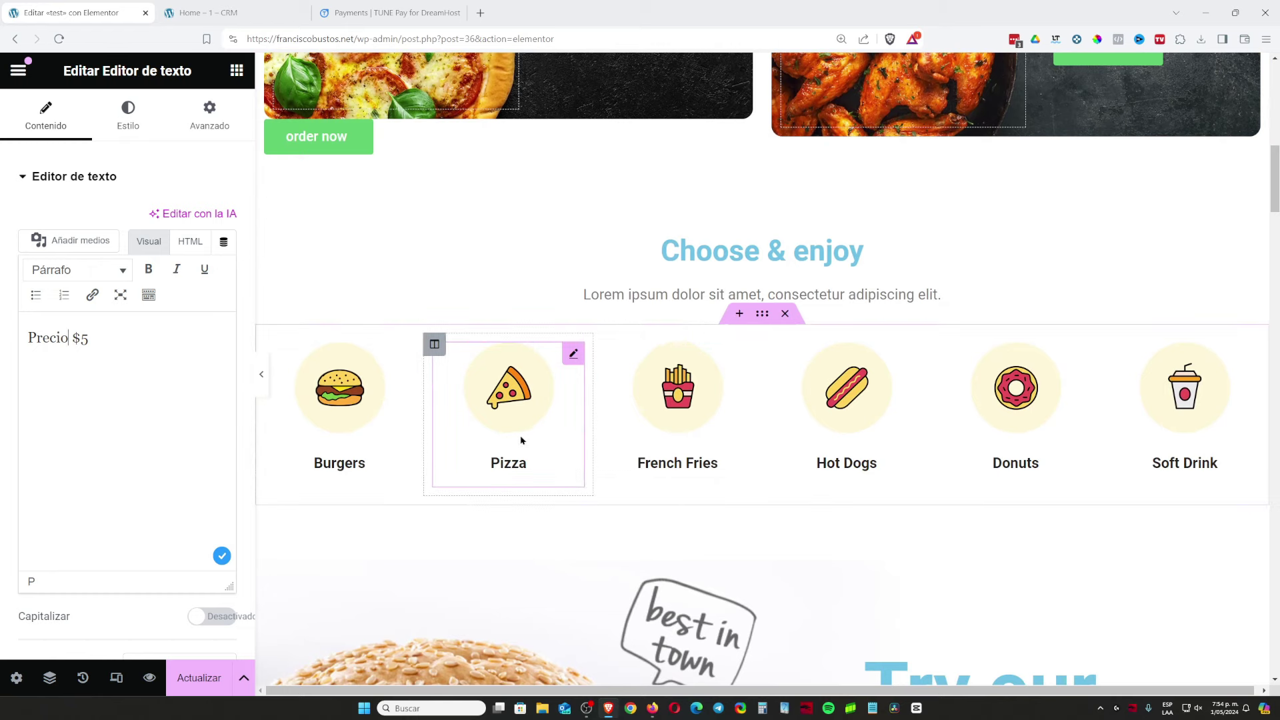
left_click(378, 360)
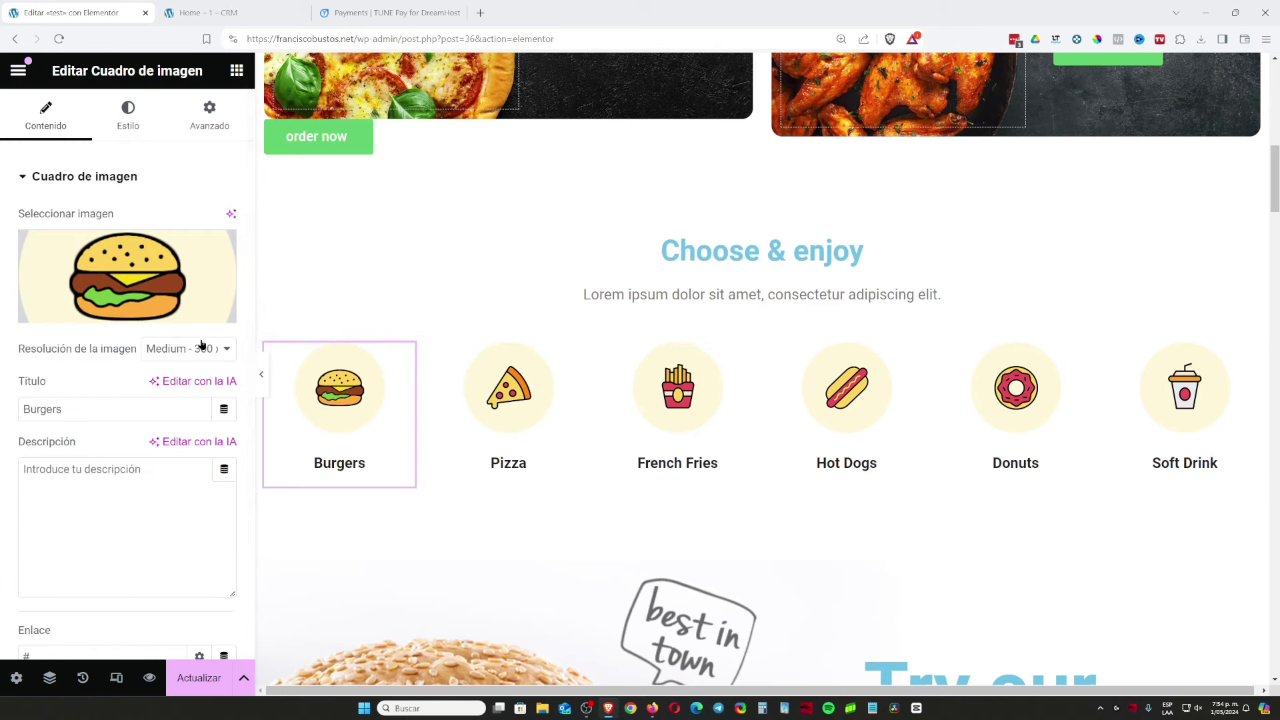
double_click(76, 408)
type("Ham")
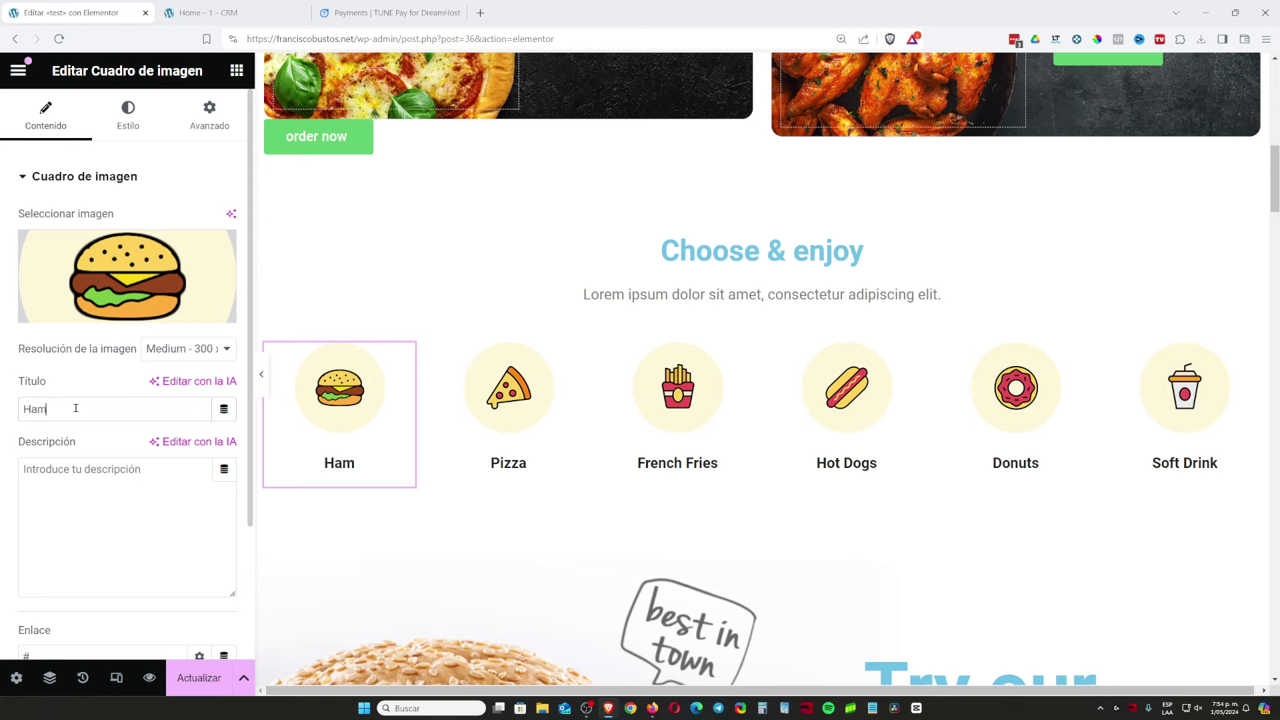
type("burgueza")
key("BackSpace")
key("BackSpace")
key("BackSpace")
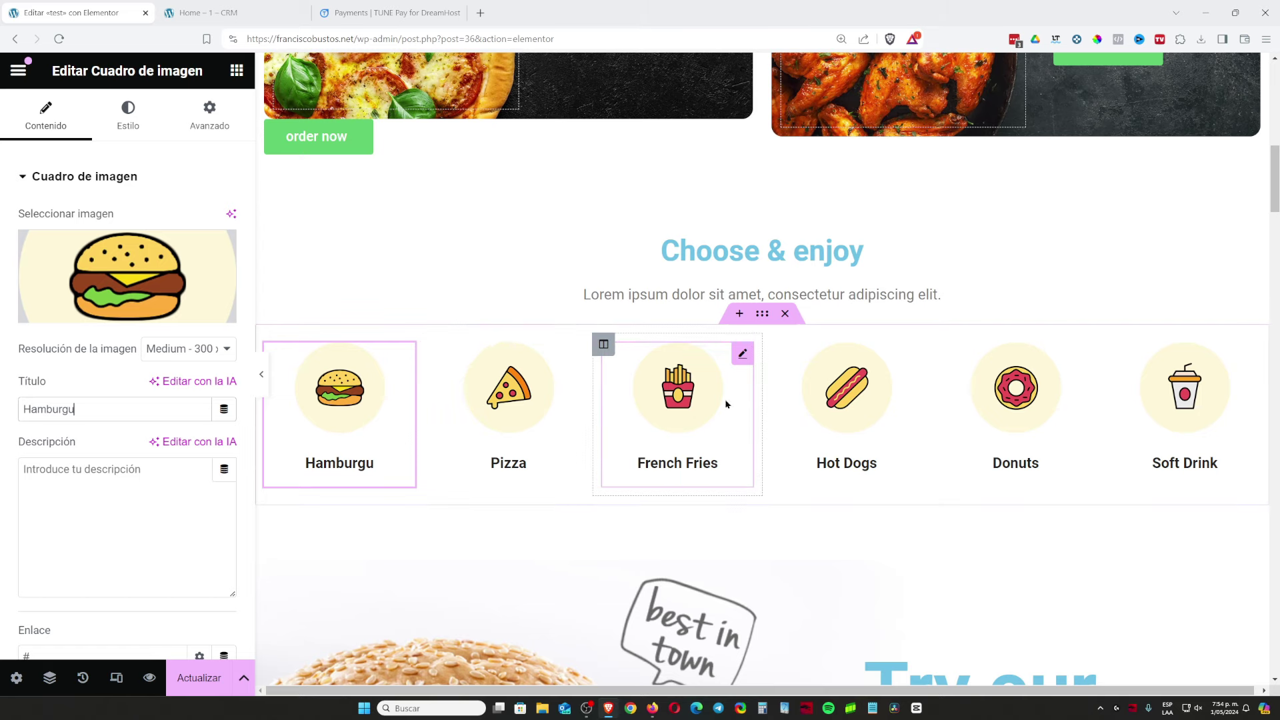
Step: Inspect the editable settings of the French Fries image box and the Build Your Own Burger image in Featured dishes
left_click(737, 358)
scroll(756, 508, "down", 1)
scroll(755, 508, "down", 6)
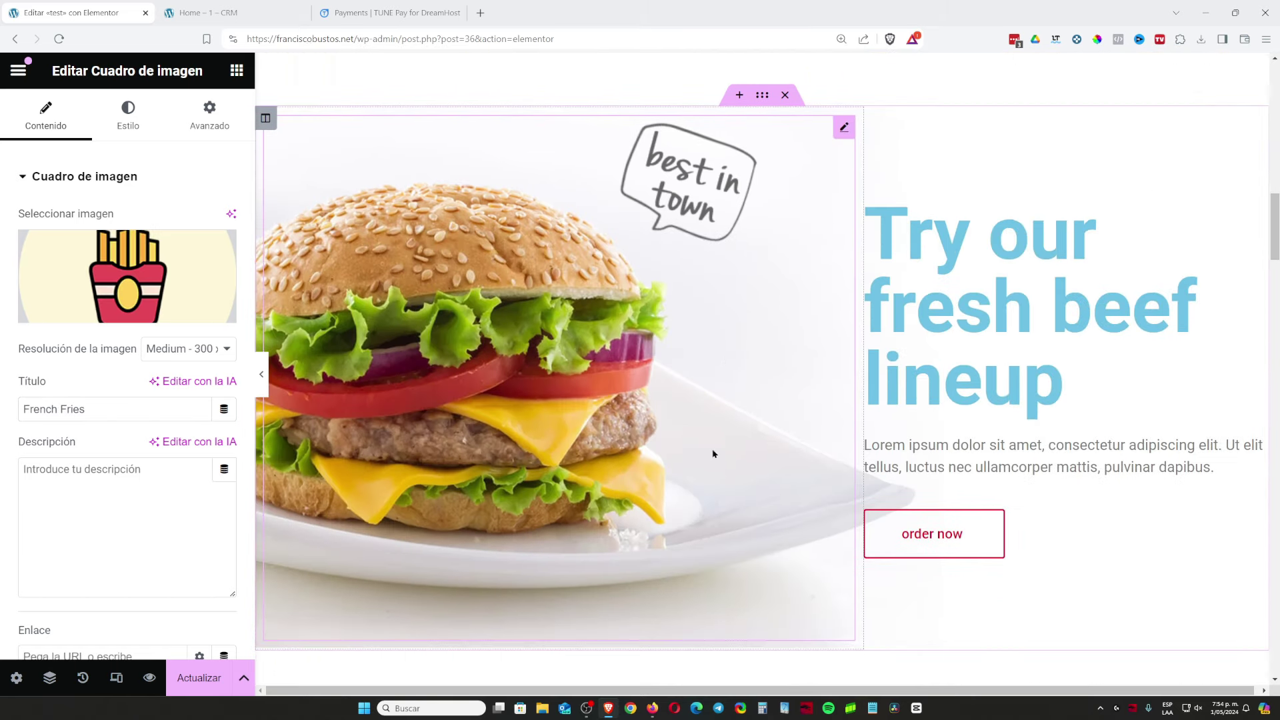
scroll(852, 381, "down", 3)
scroll(852, 381, "down", 11)
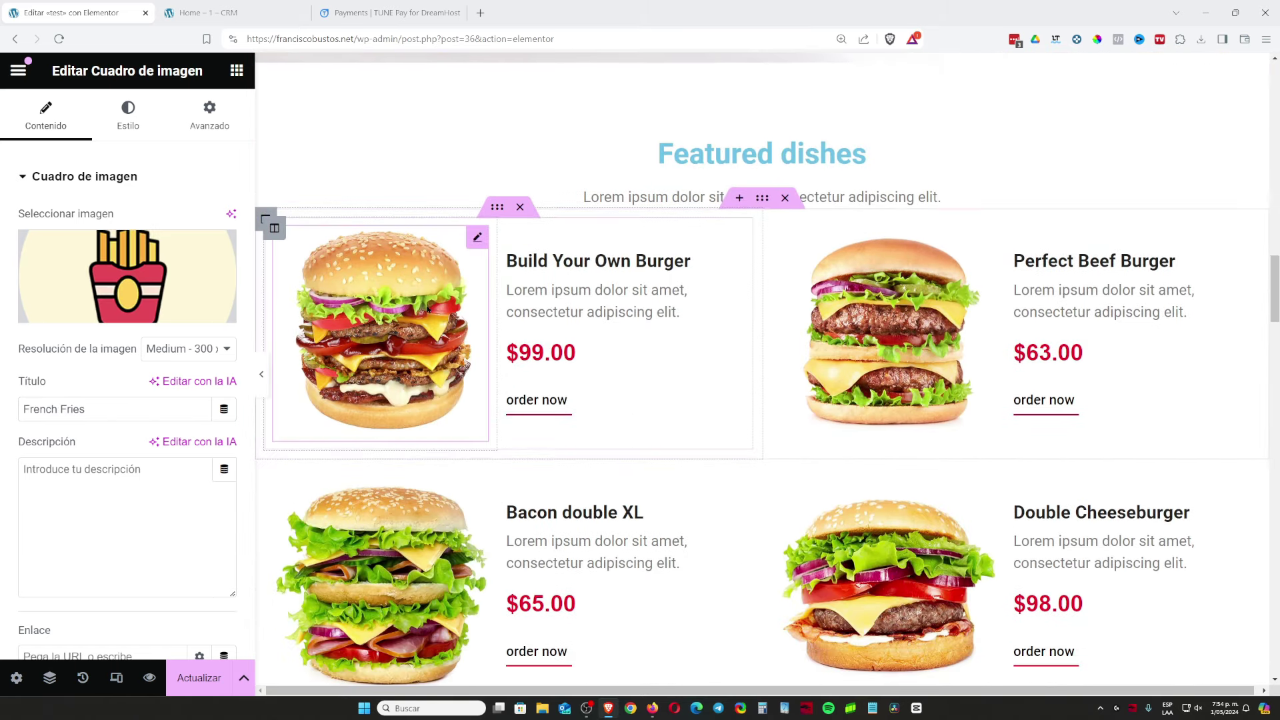
scroll(625, 398, "down", 4)
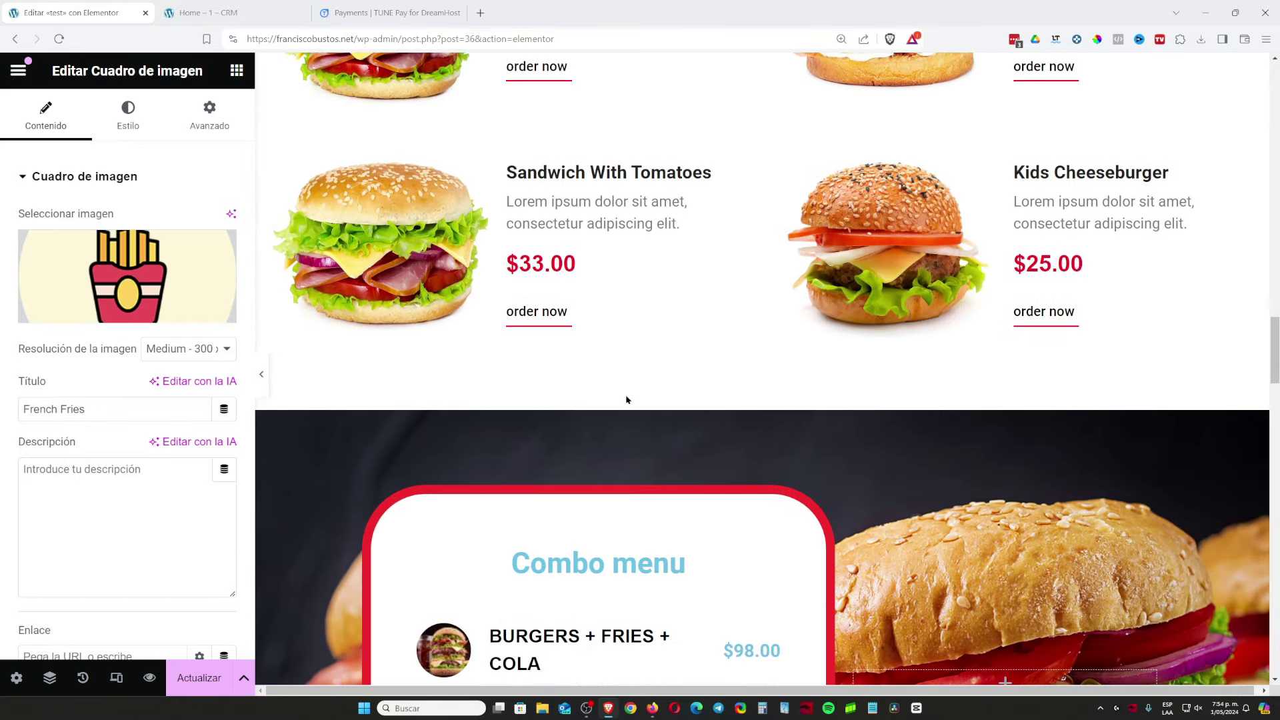
scroll(626, 398, "up", 3)
scroll(362, 290, "up", 10)
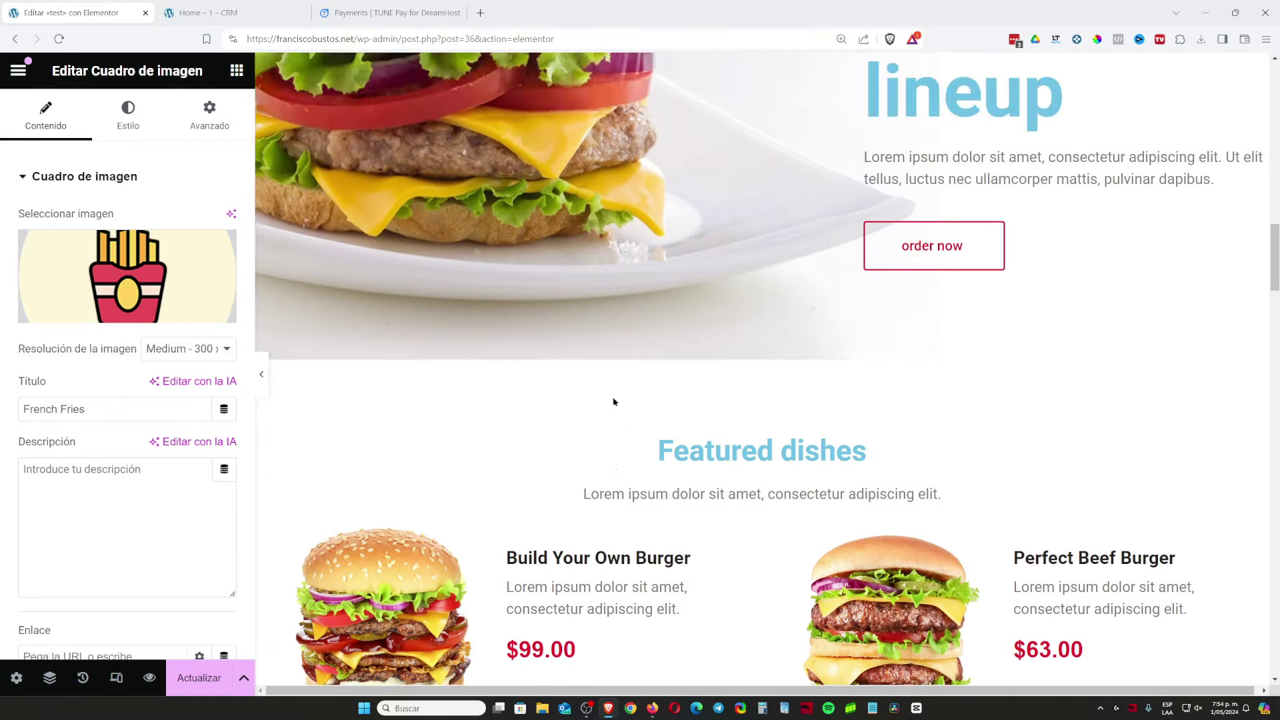
scroll(387, 432, "down", 2)
left_click(386, 432)
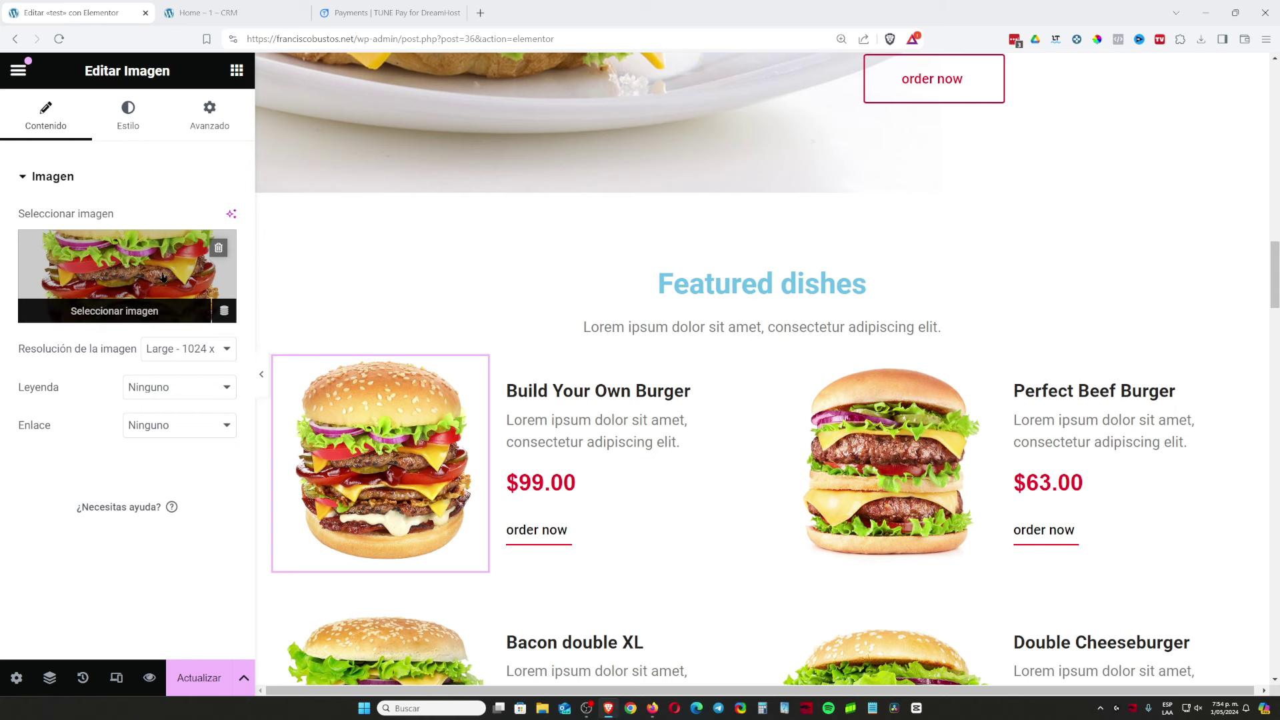
Step: Open the image selection for the Build Your Own Burger picture in Featured dishes and close it without replacing the image
left_click(133, 279)
left_click(1229, 104)
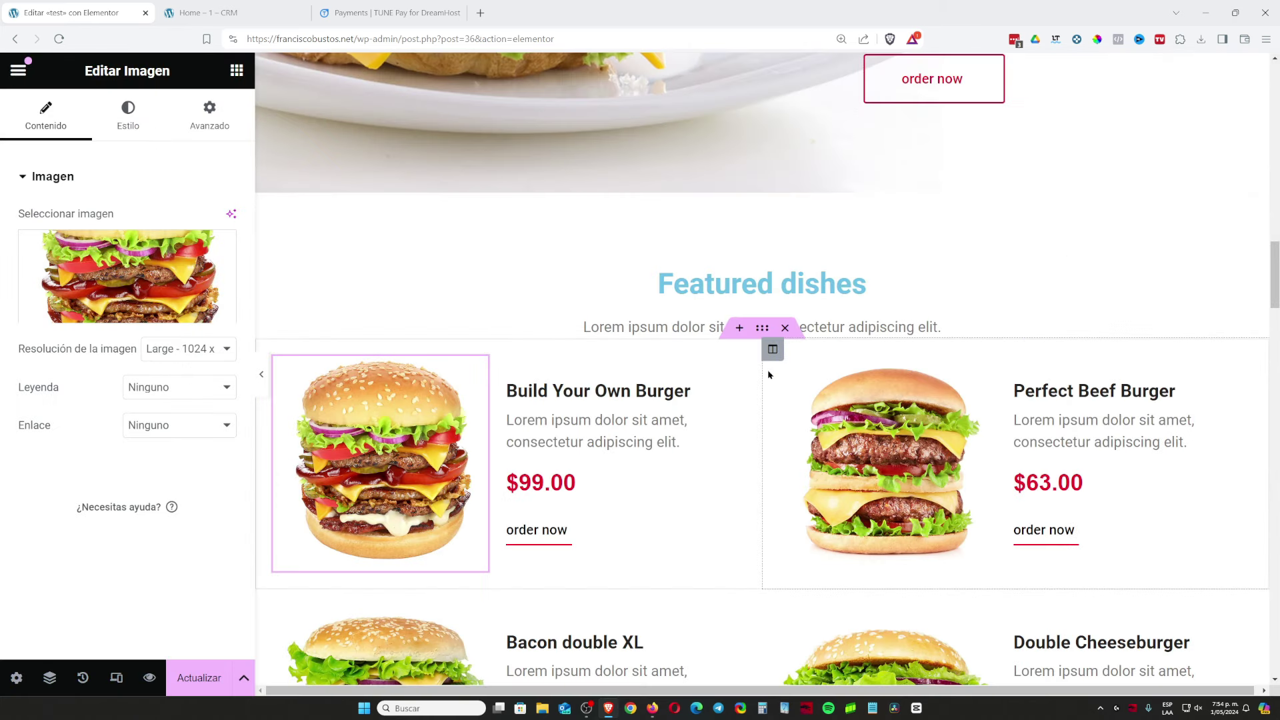
Step: Check the mentorship offer page in Firefox, then return to Elementor and review the restaurant page from hero banner to map
left_click(652, 708)
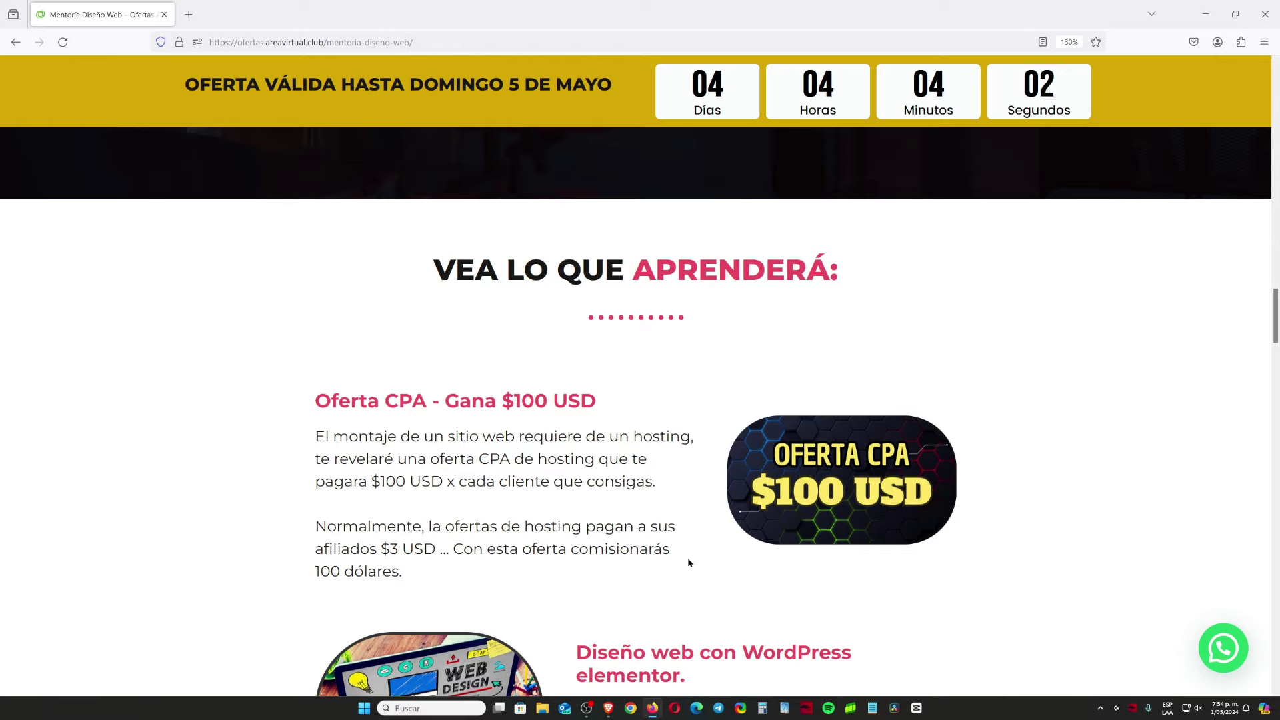
left_click(609, 708)
scroll(717, 479, "up", 10)
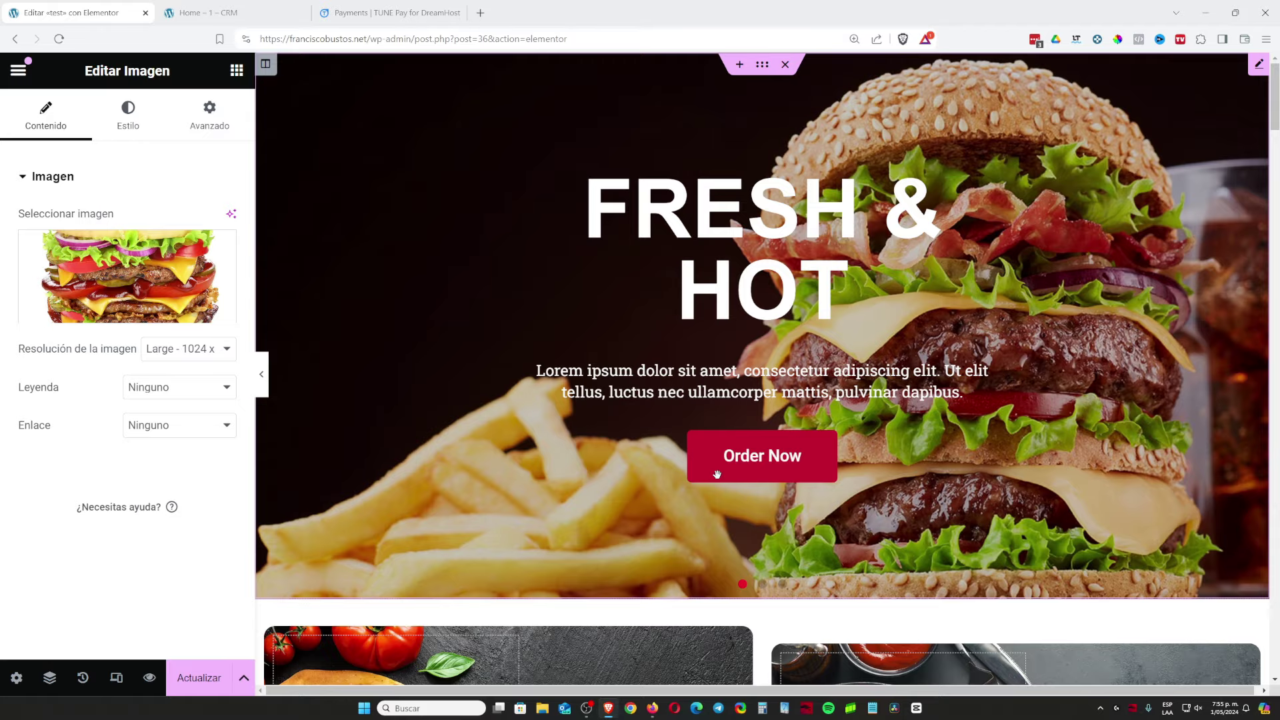
scroll(1277, 378, "down", 10)
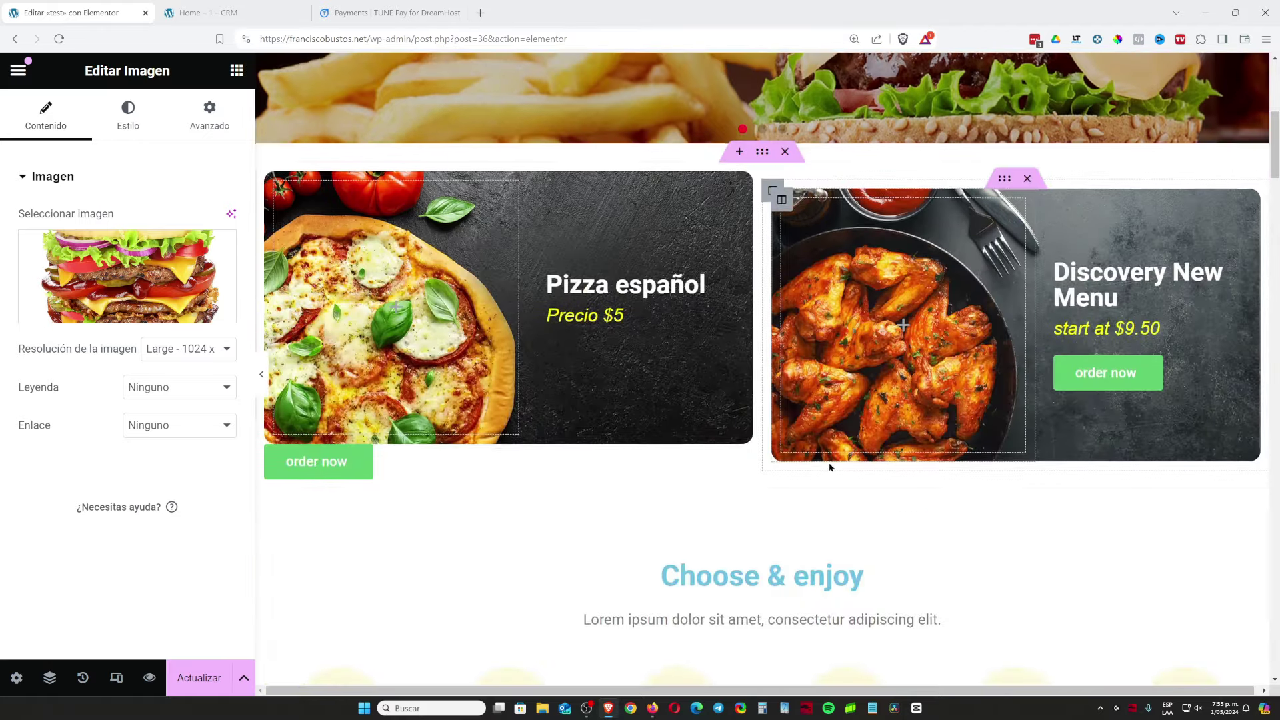
scroll(1276, 378, "down", 15)
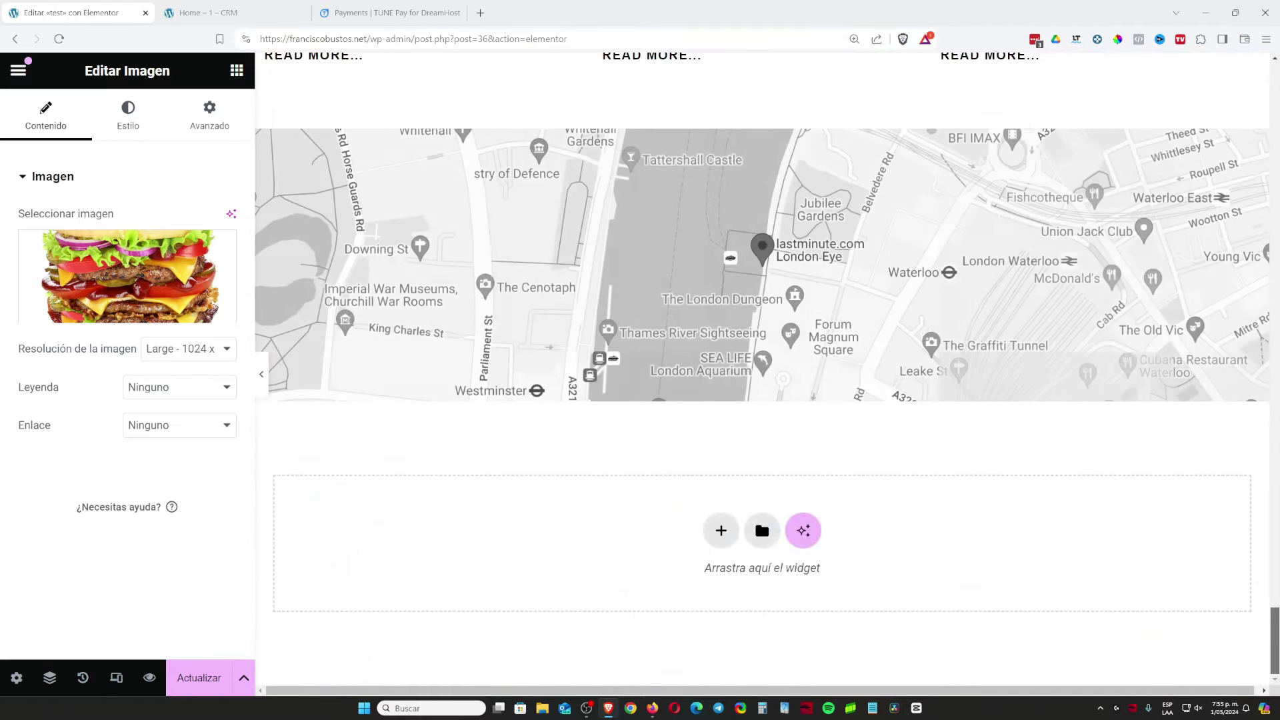
scroll(893, 507, "up", 20)
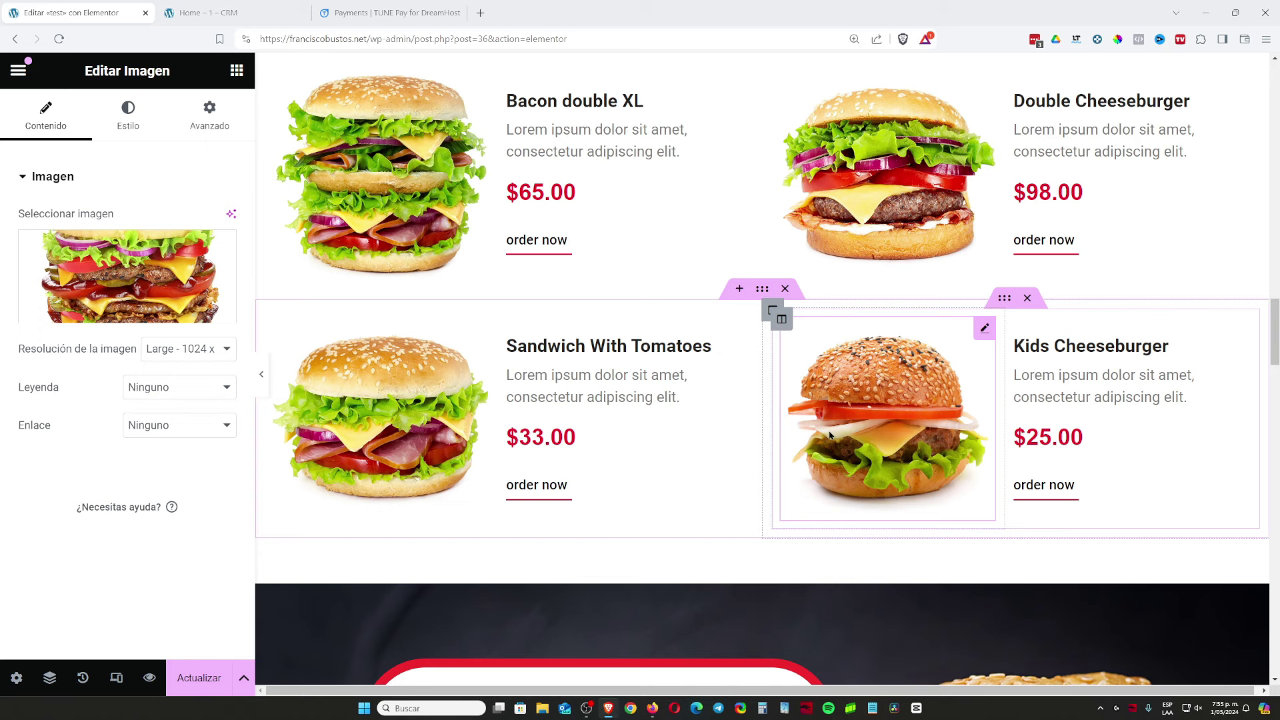
Step: View the Oferta CPA section of the mentorship page in Firefox and a payment amount on the TUNE Pay page in Brave
left_click(652, 708)
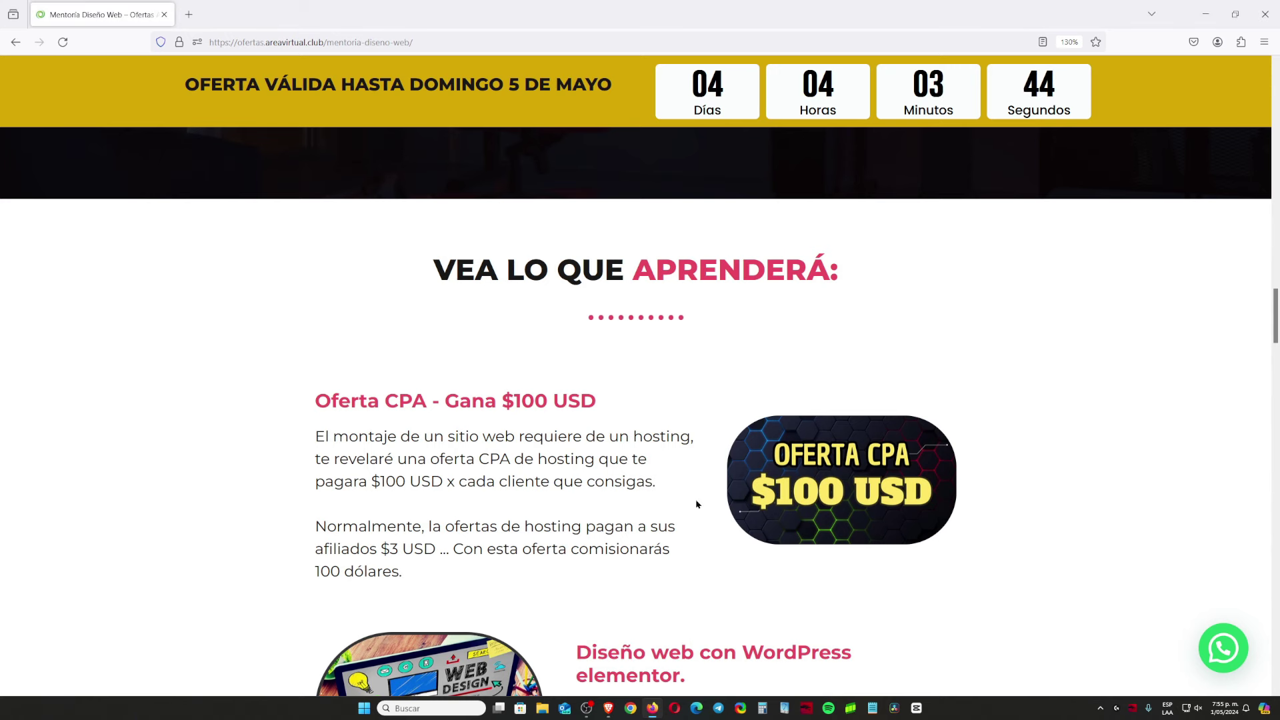
scroll(540, 433, "down", 2)
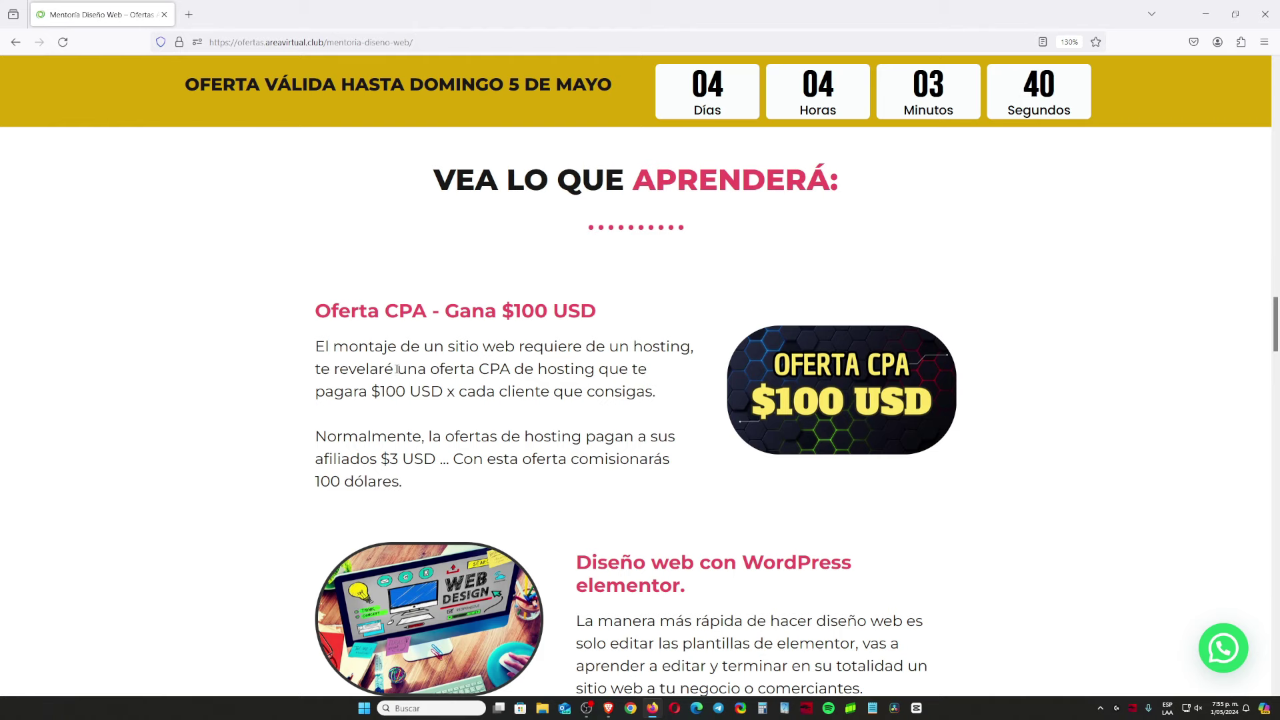
left_click(607, 708)
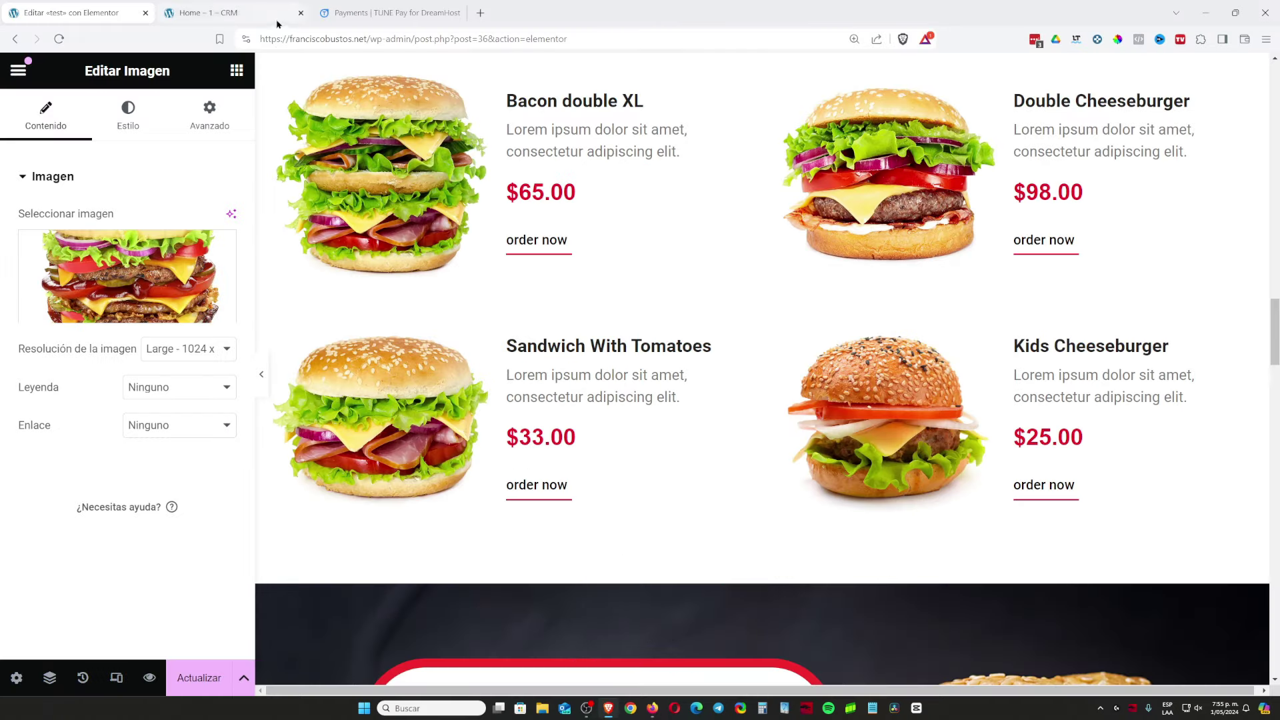
left_click(353, 14)
left_click_drag(836, 408, 726, 409)
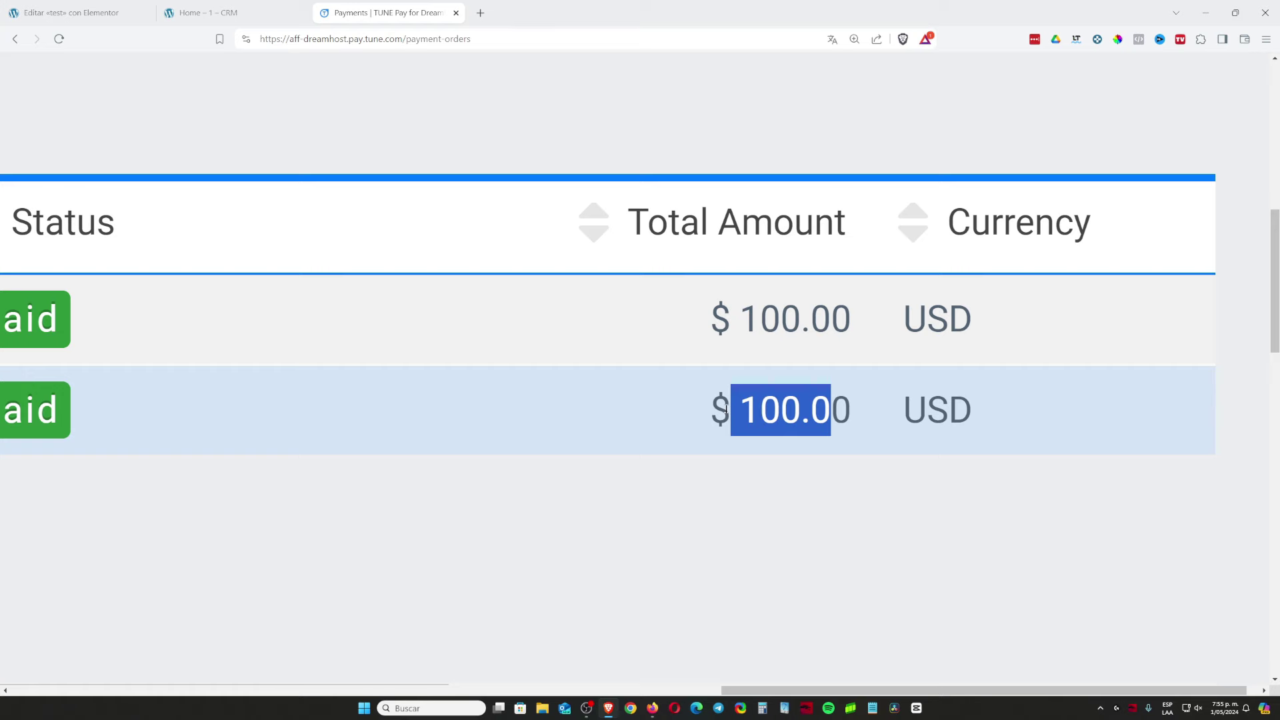
Step: Switch to the mentorship page in Firefox and read the "Diseño web con WordPress elementor" section
left_click(660, 713)
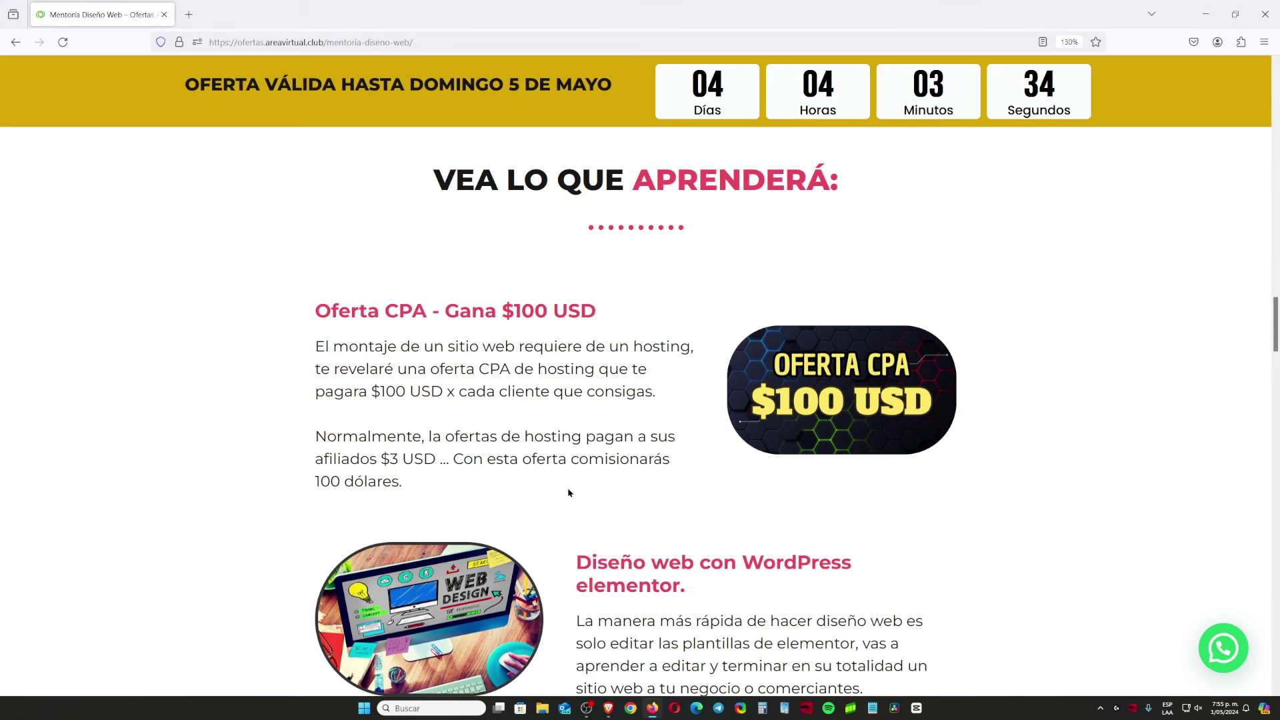
scroll(585, 414, "down", 4)
left_click_drag(577, 293, 953, 422)
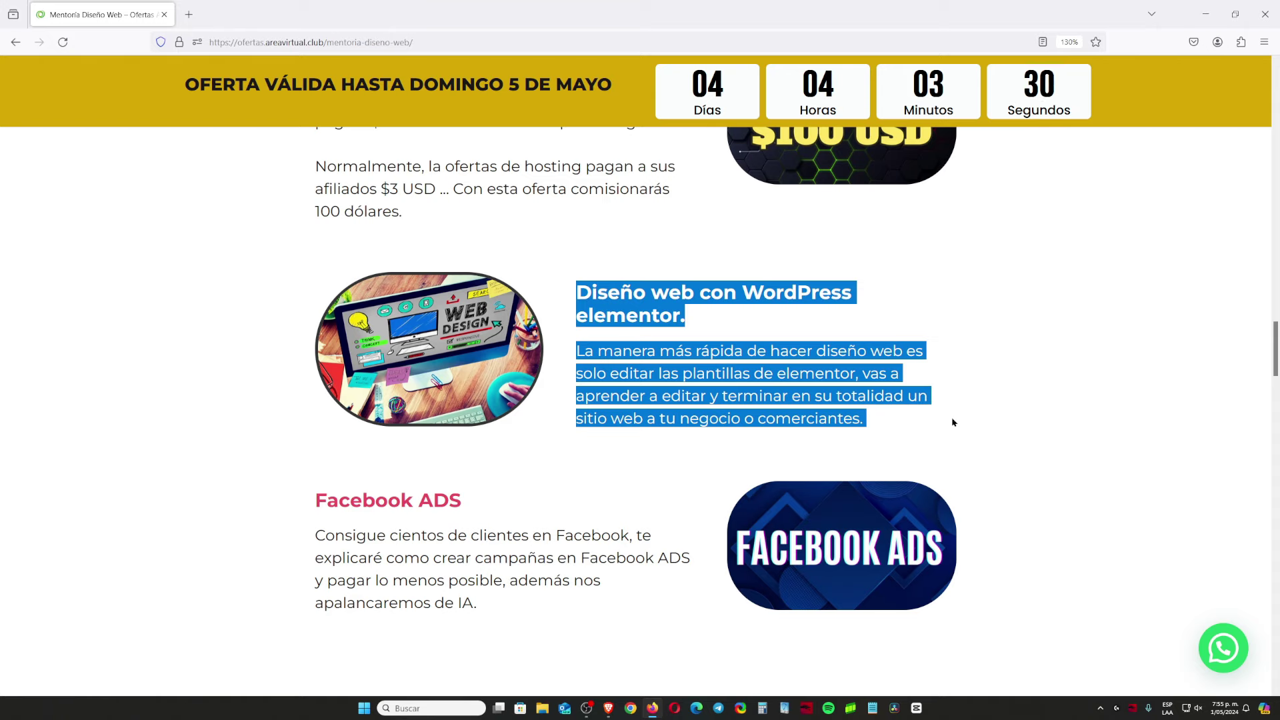
left_click(952, 422)
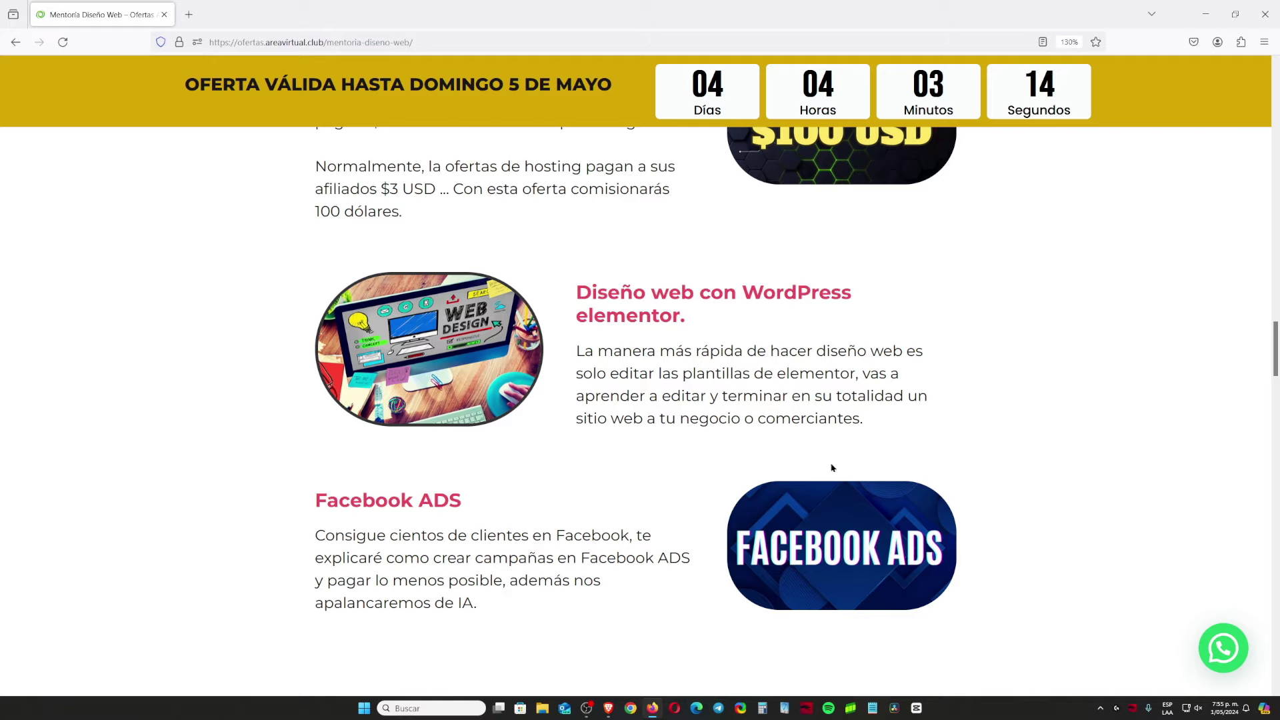
Step: Switch back to the Elementor editor in Brave, review the restaurant page and save its updates
left_click(608, 707)
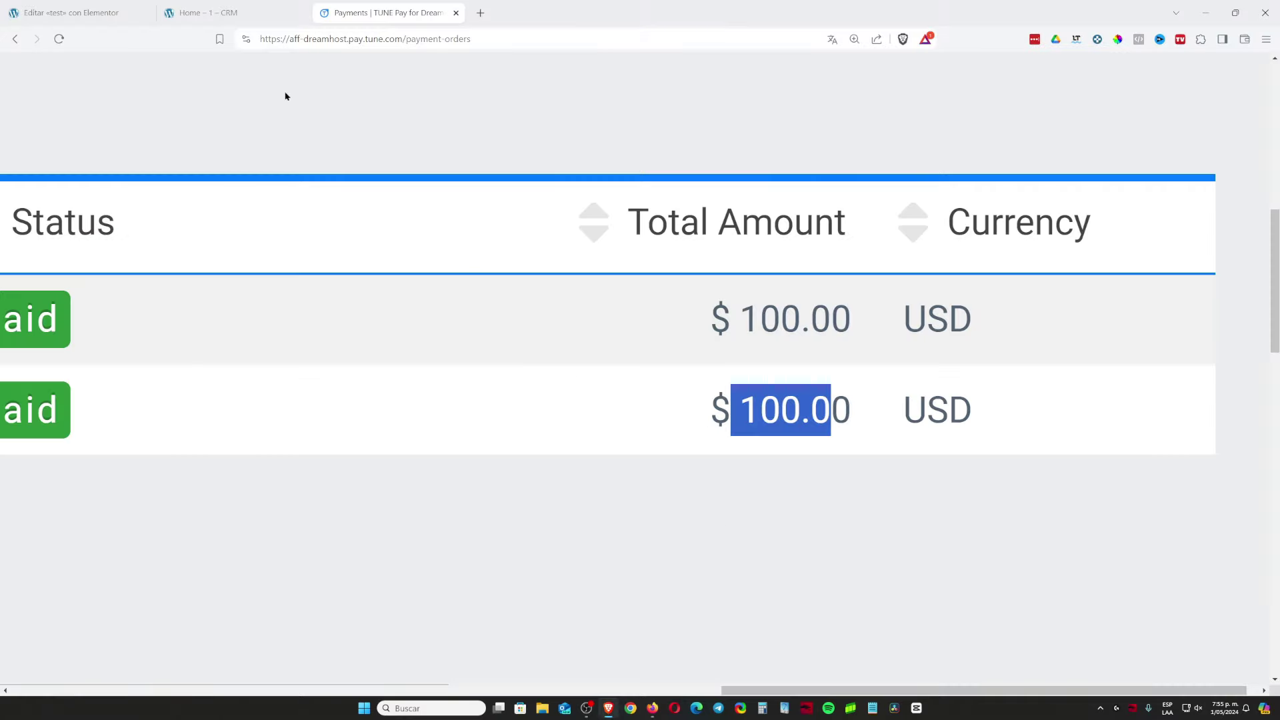
left_click(66, 12)
scroll(694, 399, "up", 15)
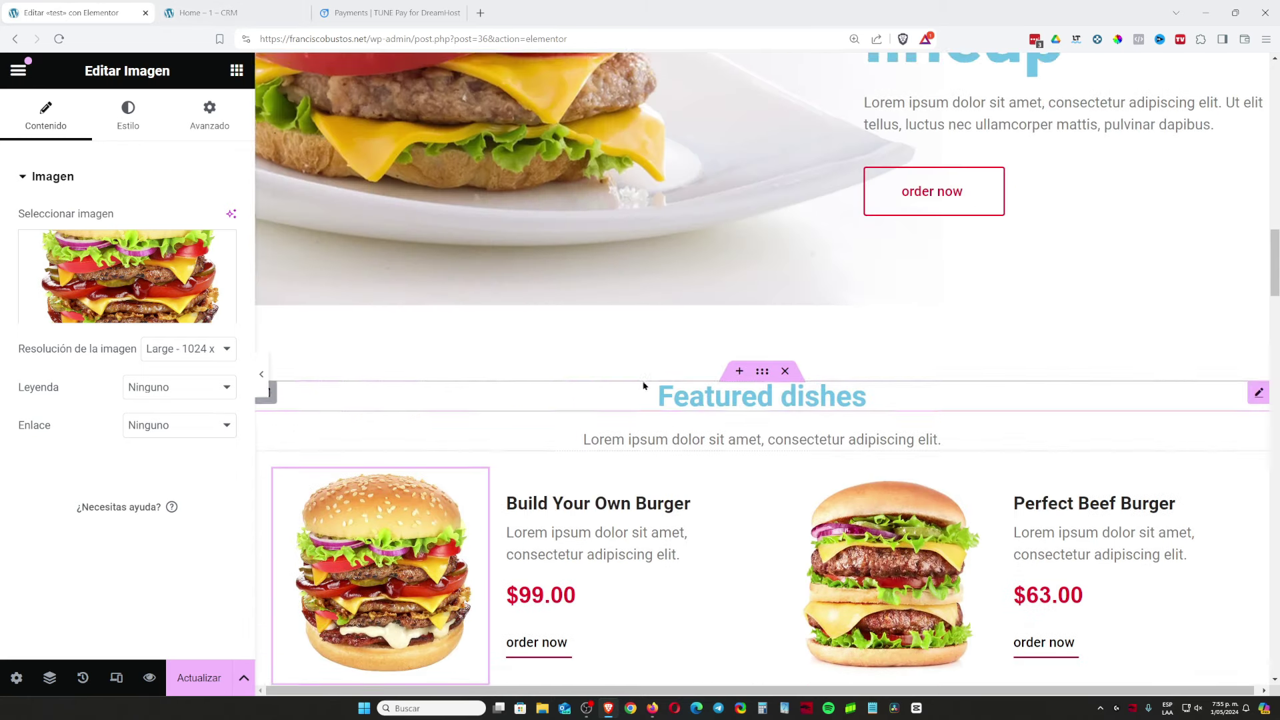
scroll(706, 402, "down", 15)
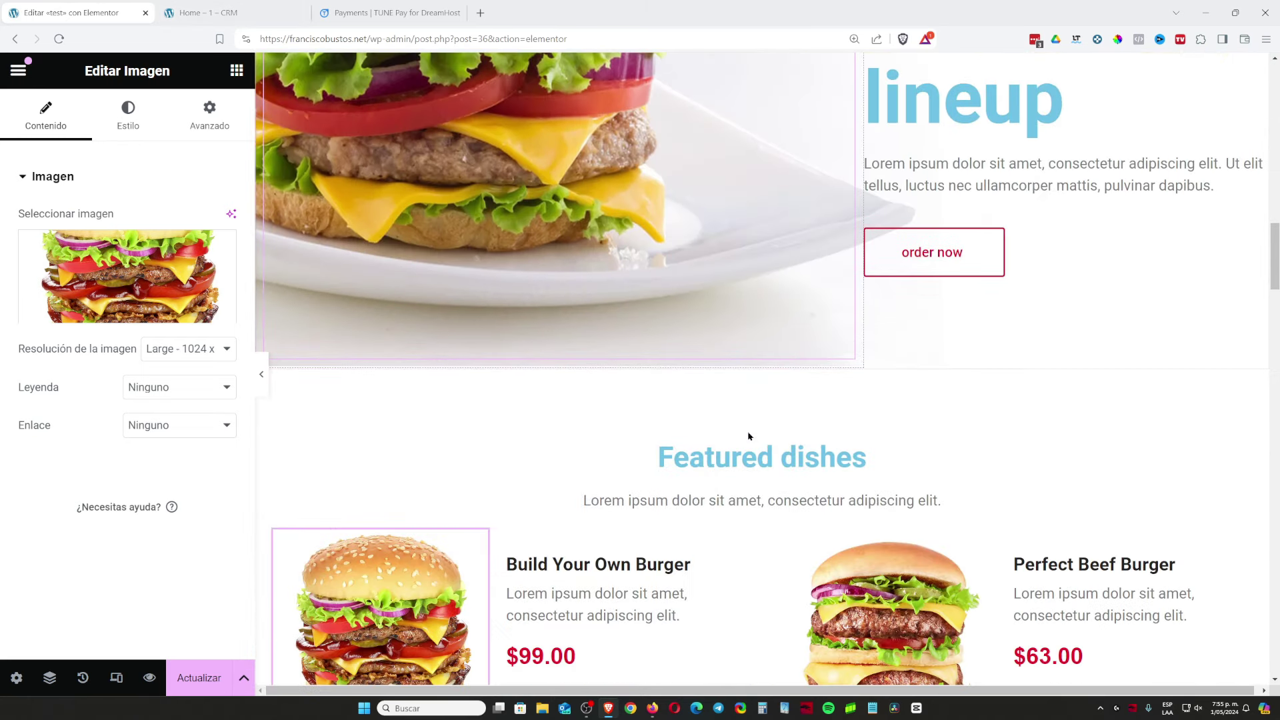
scroll(748, 436, "down", 15)
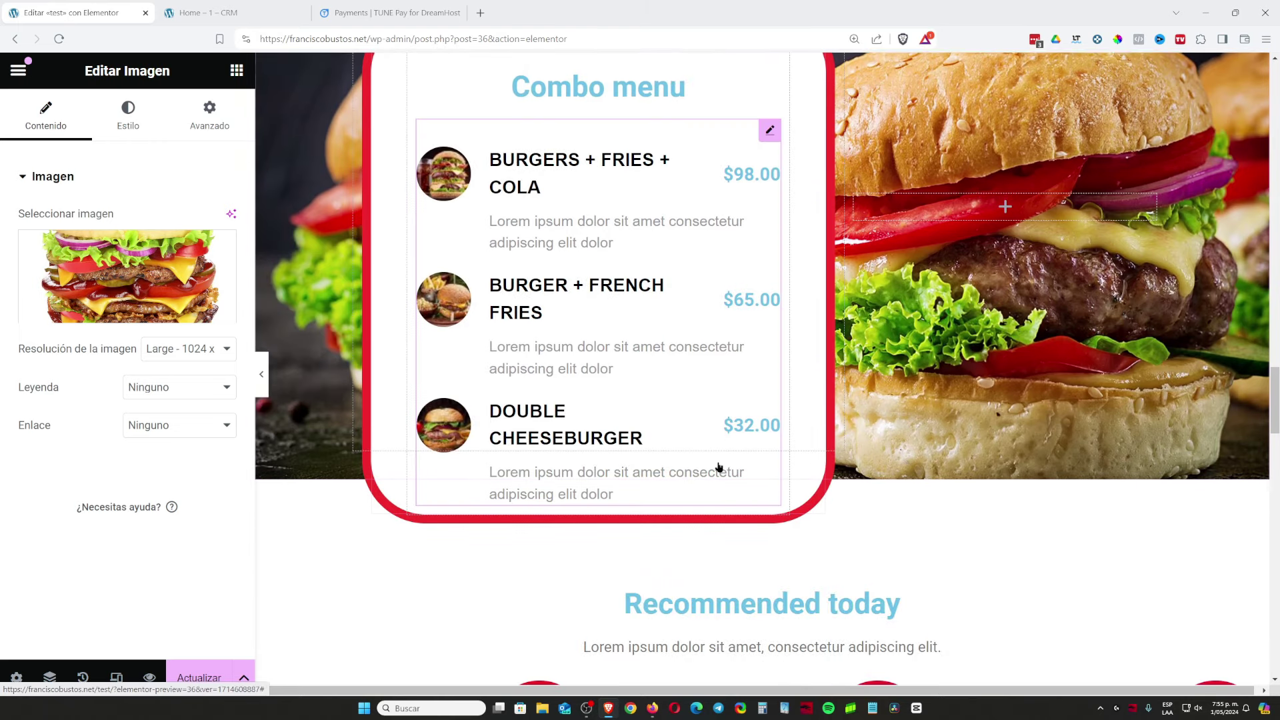
left_click(200, 676)
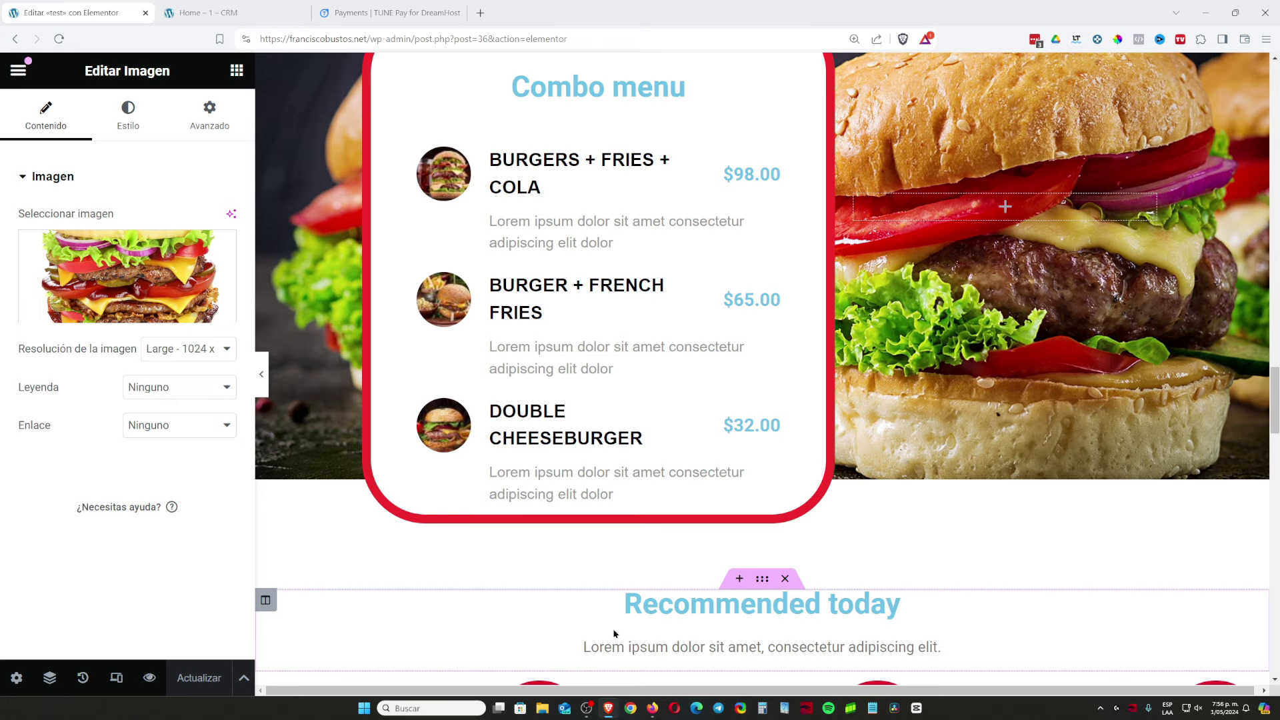
scroll(853, 437, "up", 15)
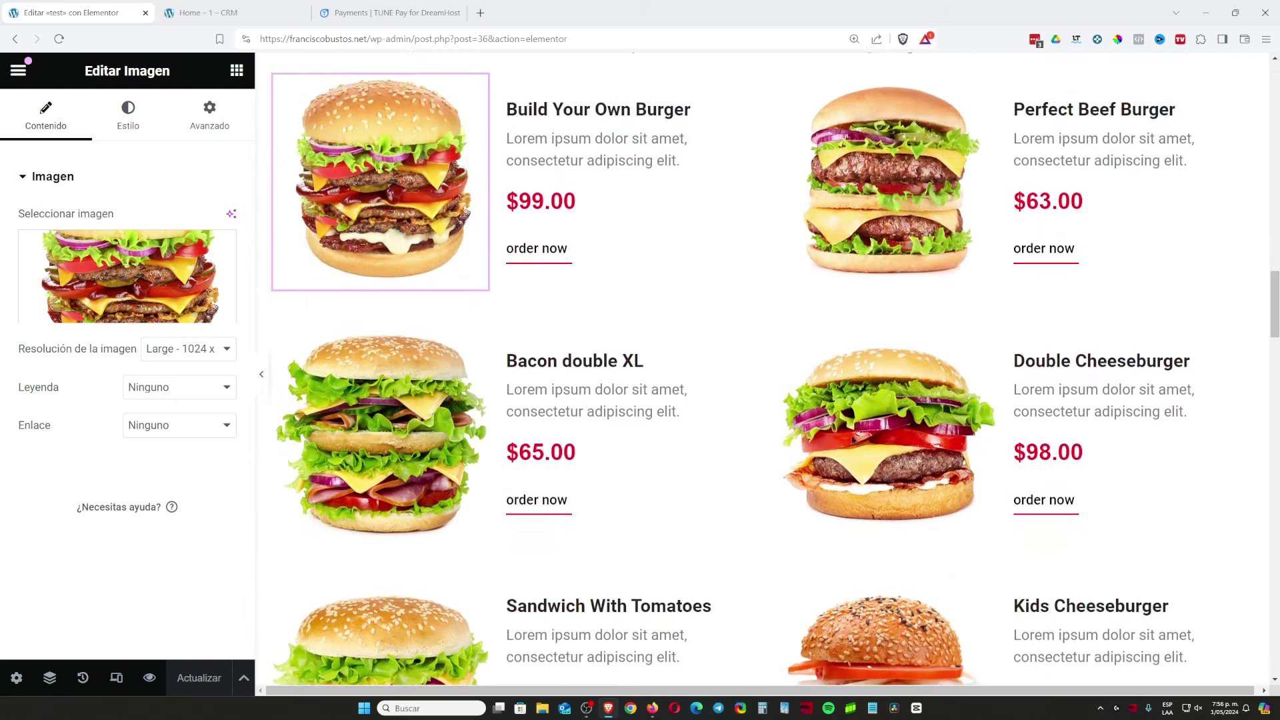
scroll(853, 437, "up", 3)
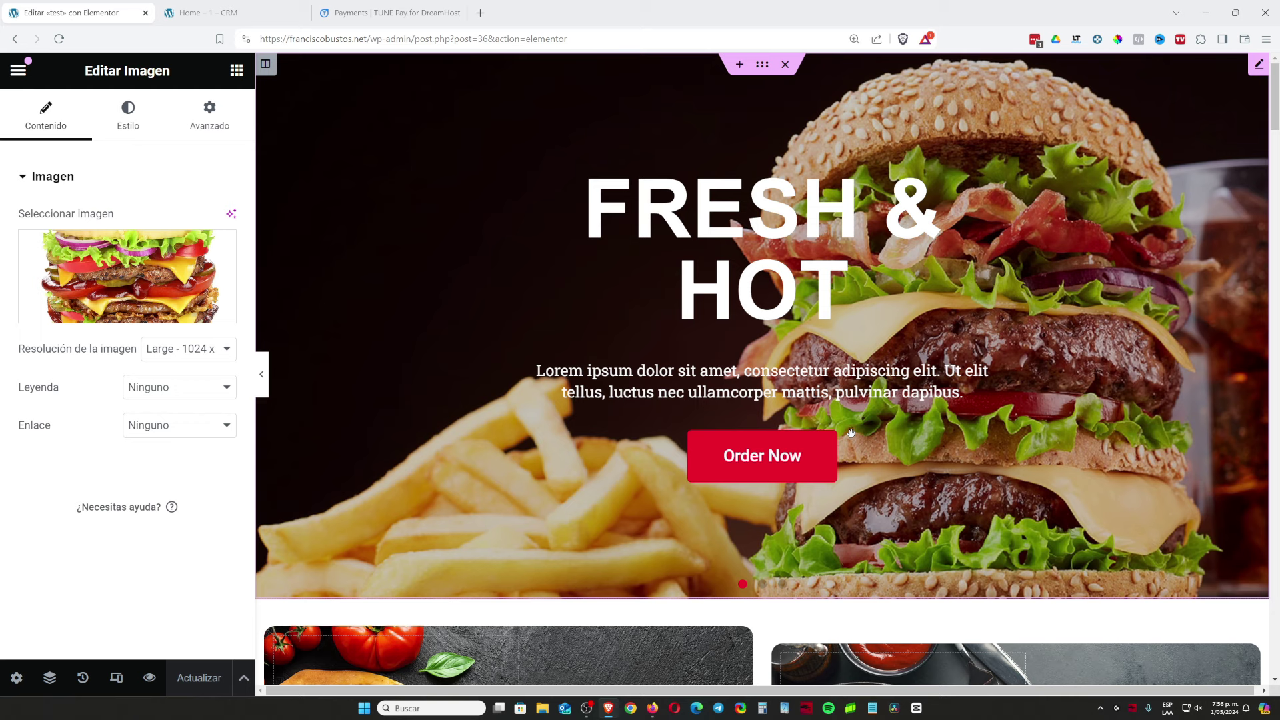
Step: Return to the mentorship page in Firefox and examine the CPA offer, WordPress web design and Facebook ADS topics
left_click(652, 708)
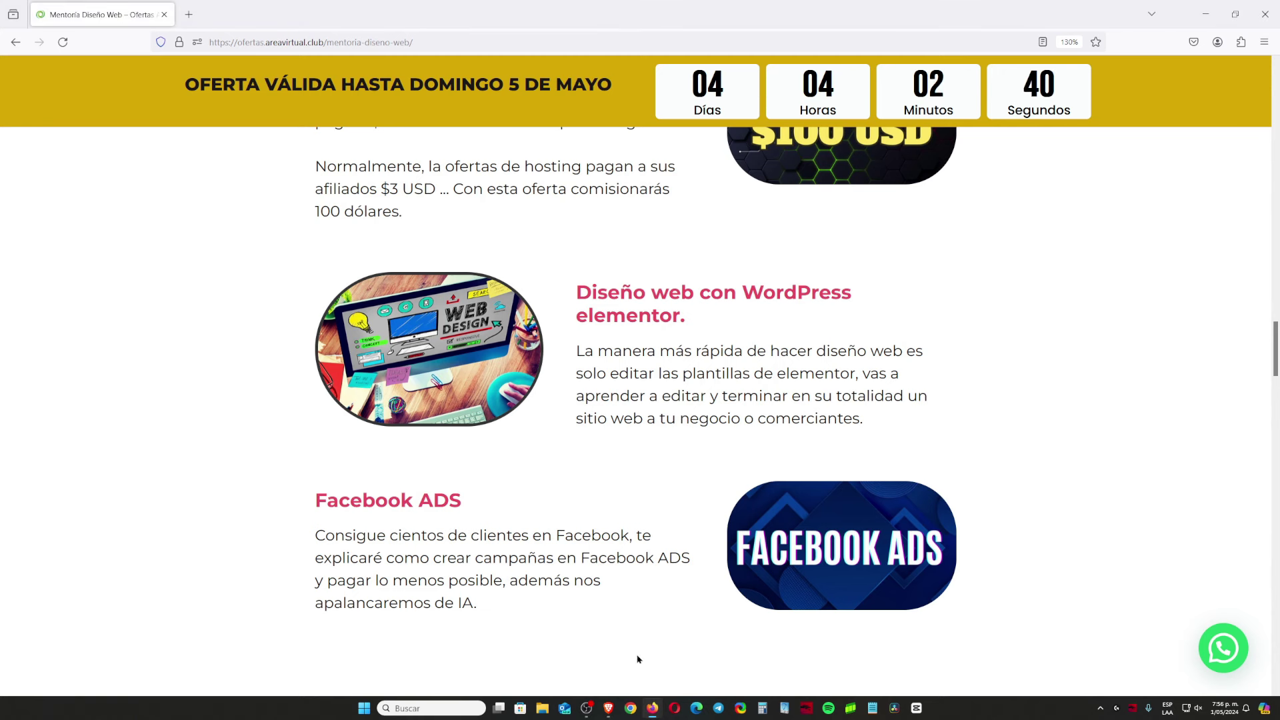
left_click_drag(577, 293, 715, 314)
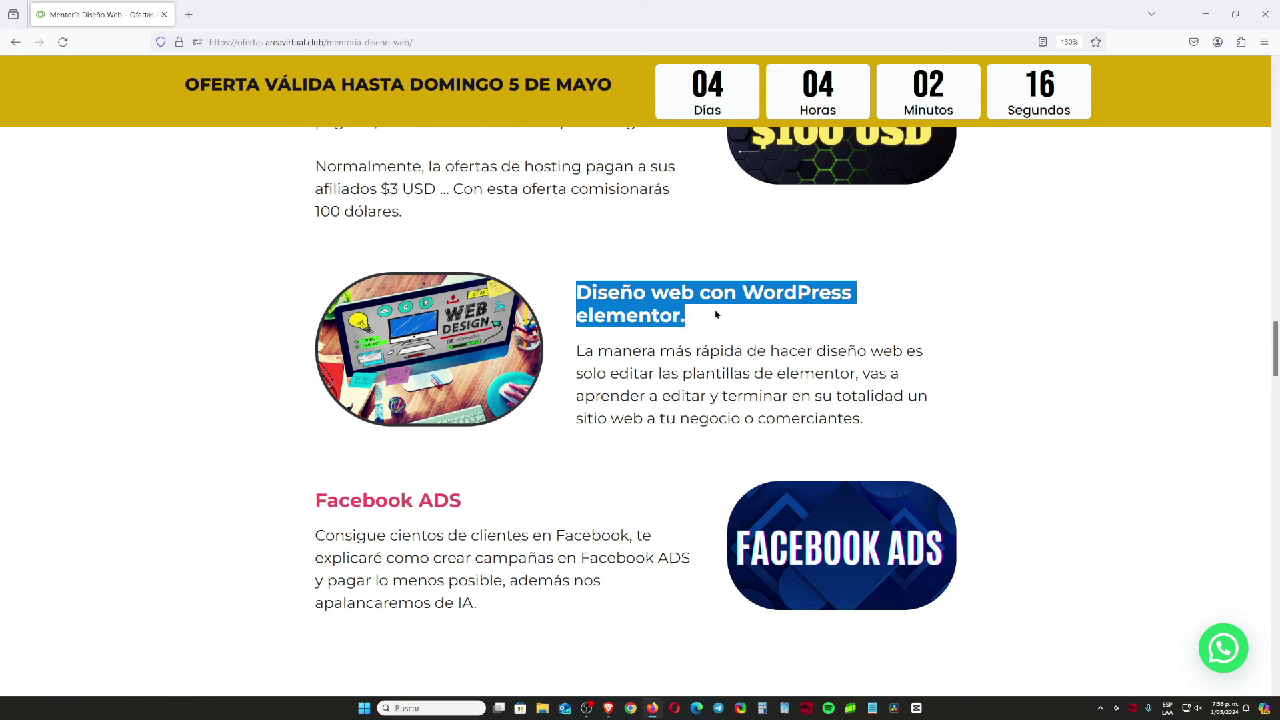
scroll(716, 314, "up", 2)
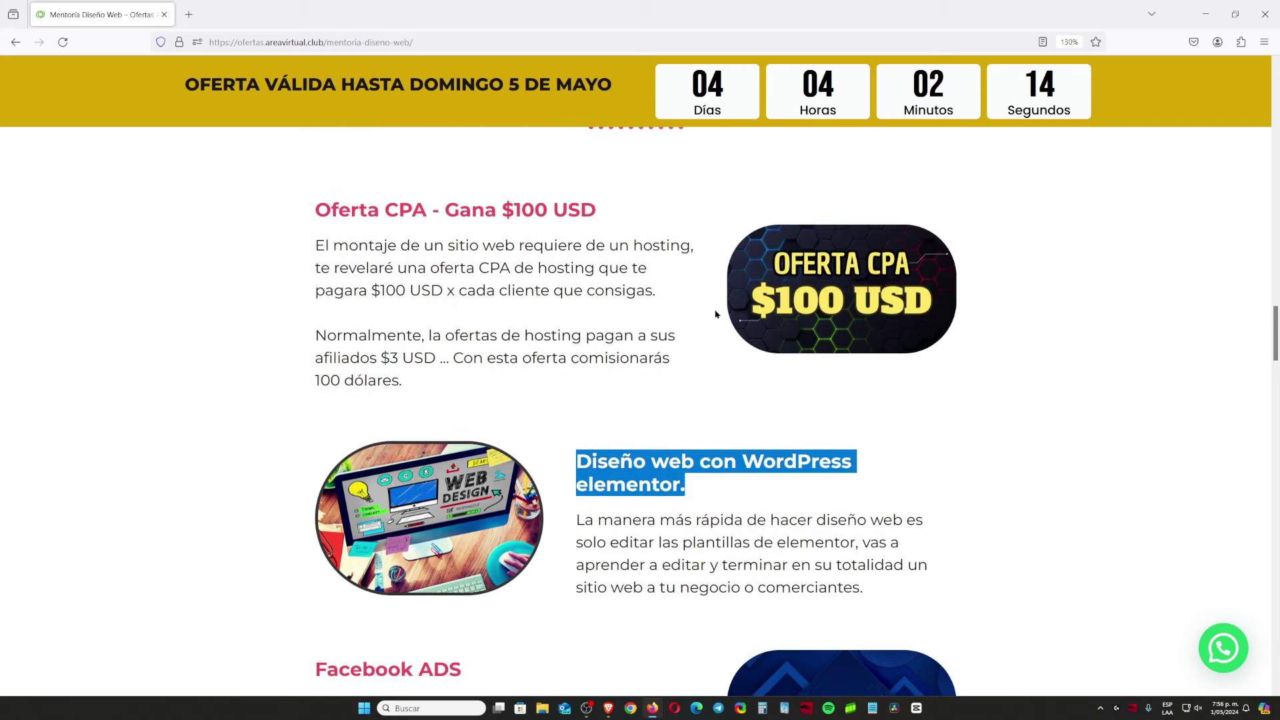
scroll(716, 313, "down", 2)
scroll(853, 469, "down", 3)
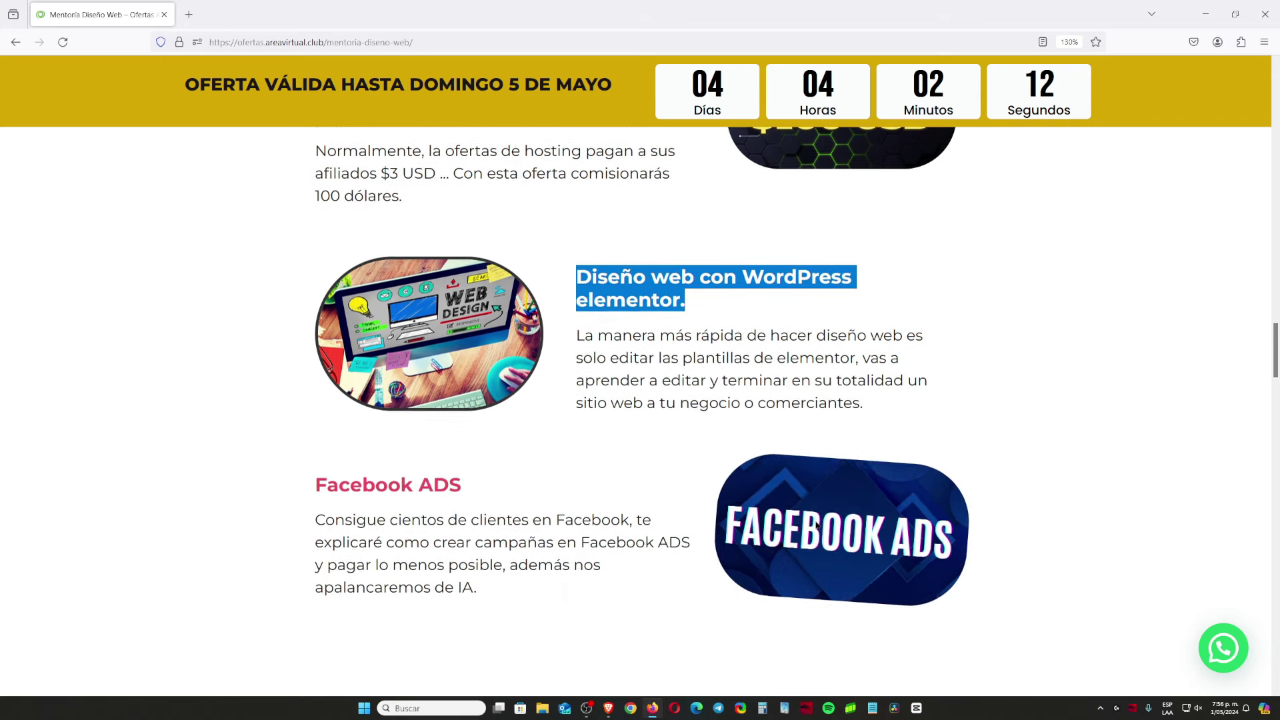
scroll(640, 479, "up", 3)
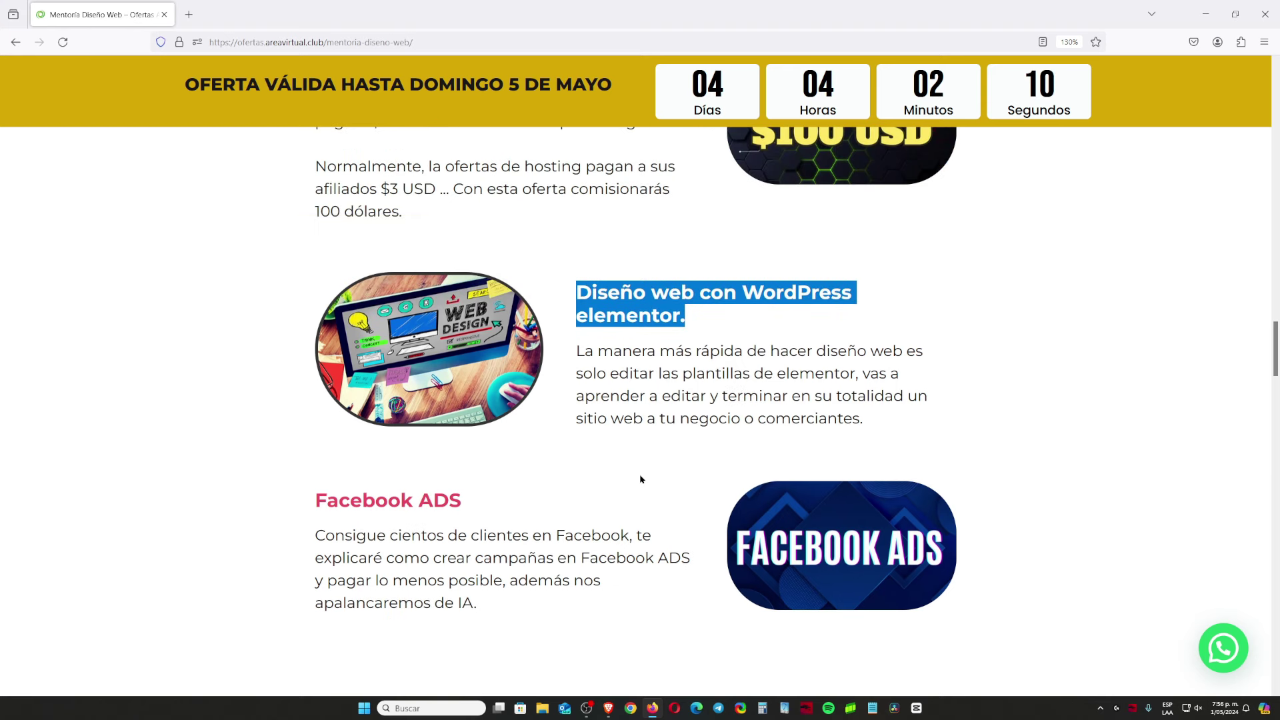